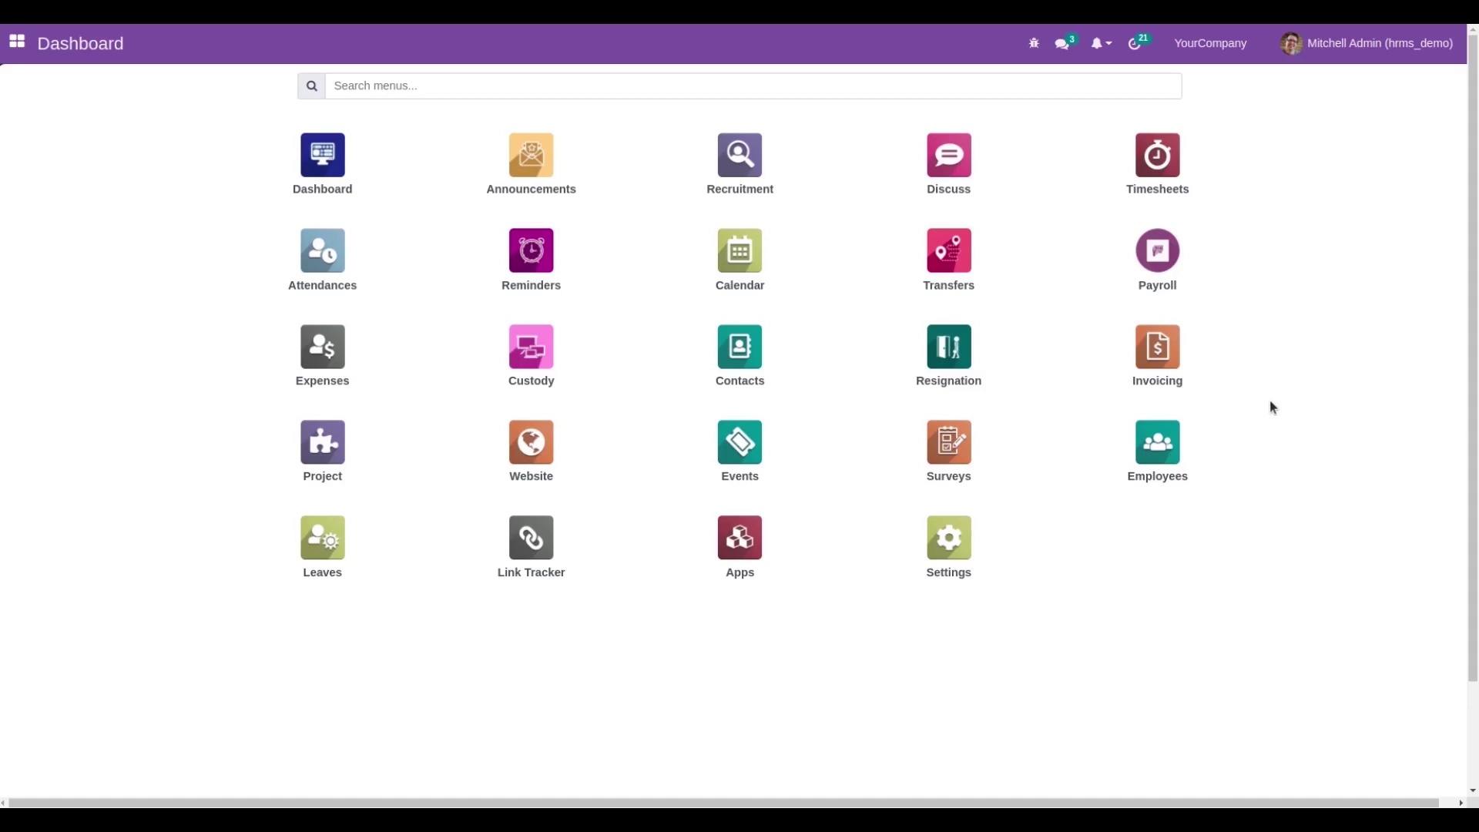
- Open the Apps list of installable modules from the home menu
{"action": "left_click", "coordinate": [748, 532]}
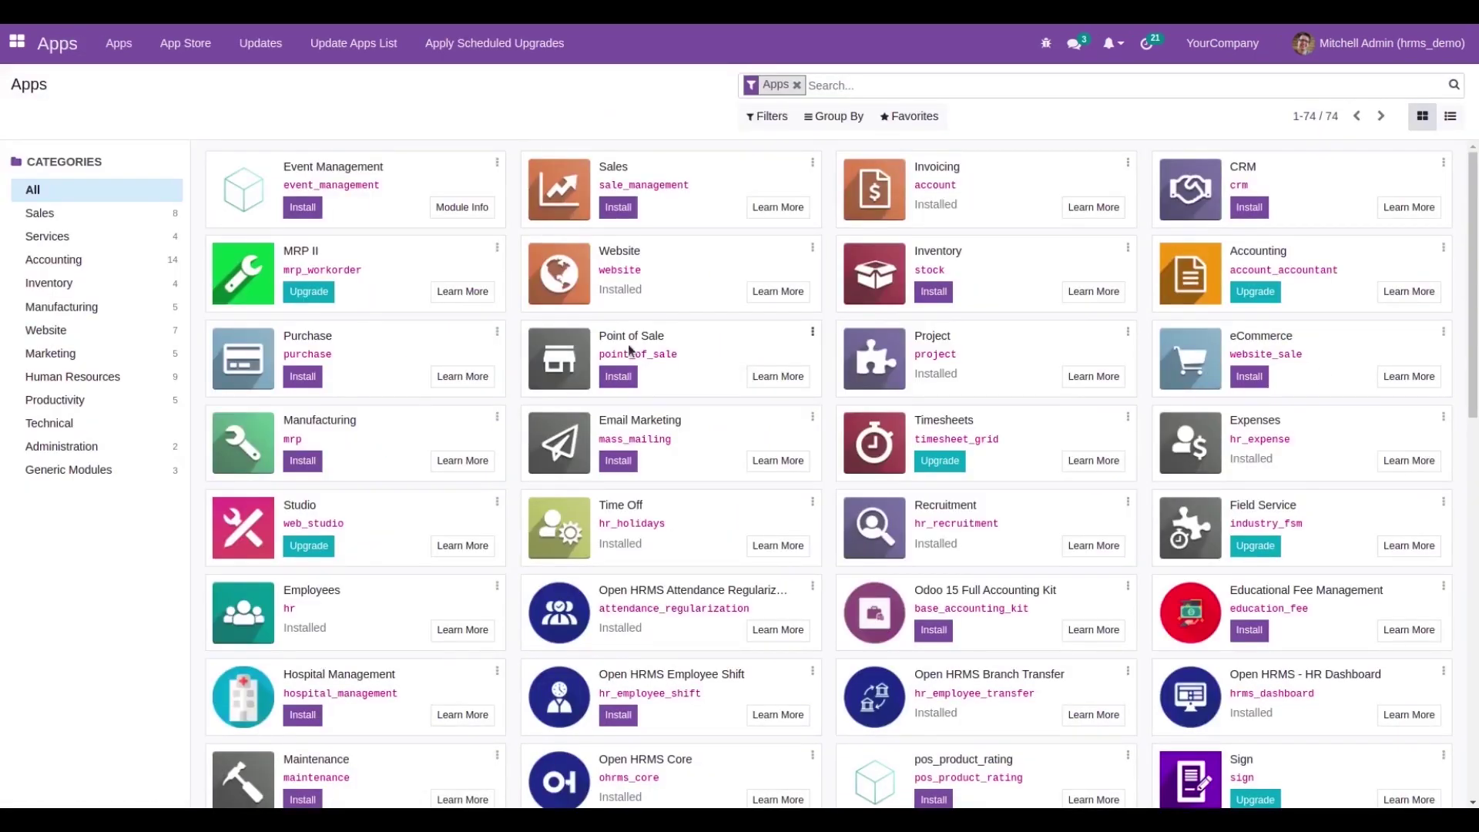
- Search modules for ohrms_loan, confirm Loan Management and Loan Accounting are installed, then clear the filter
{"action": "left_click", "coordinate": [797, 85]}
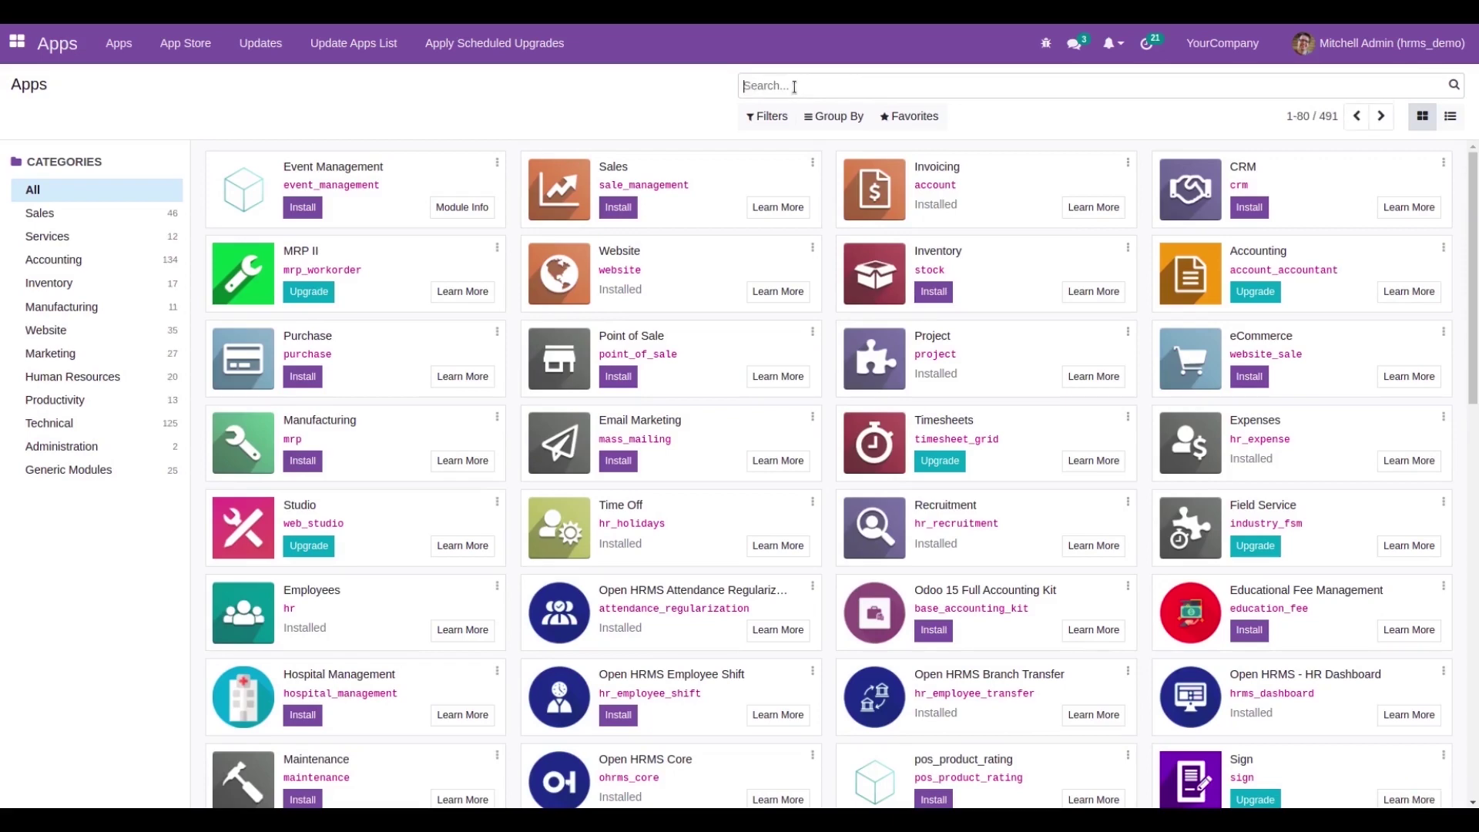
{"action": "type", "text": "oh"}
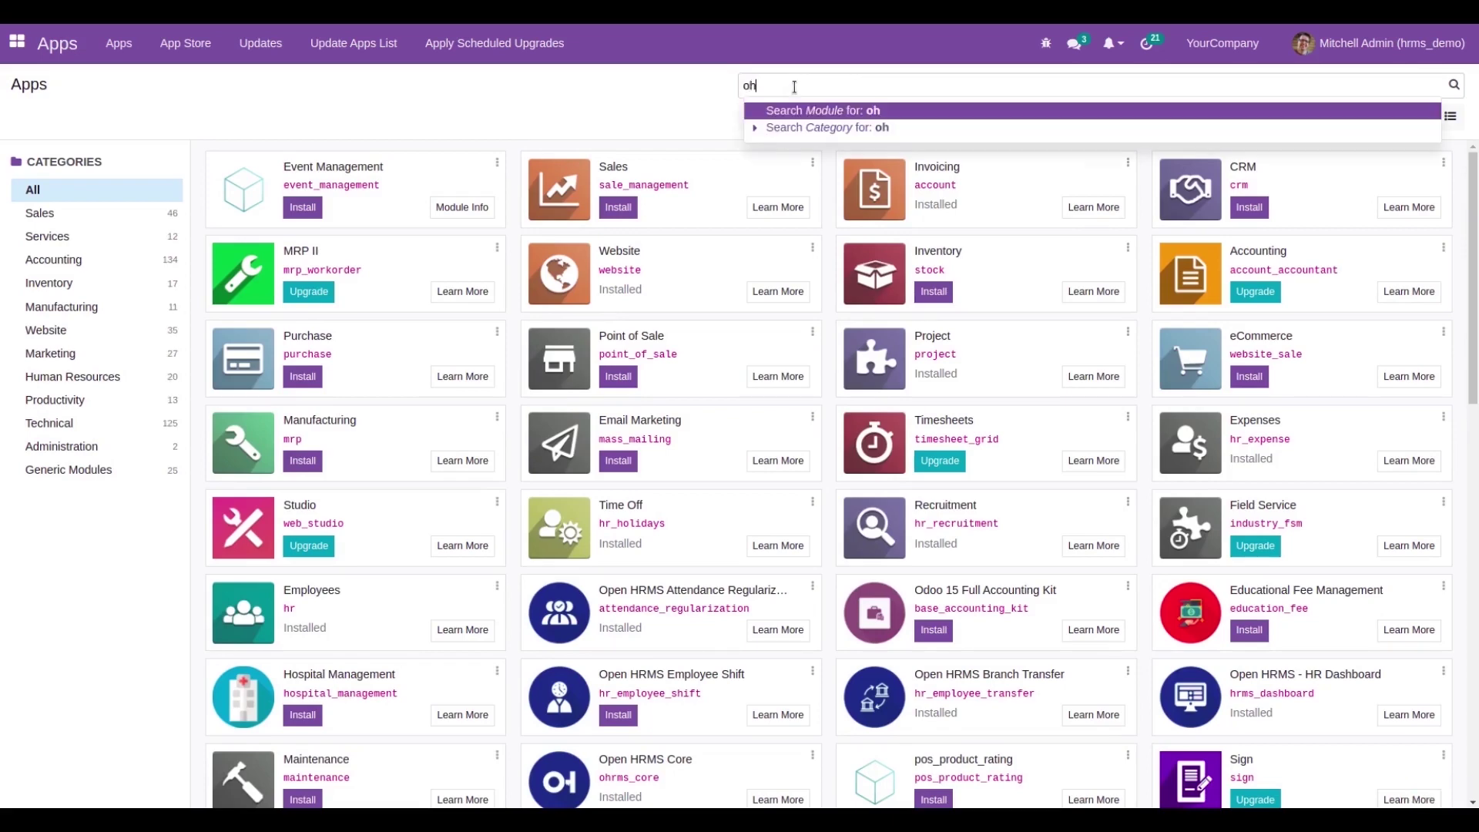
{"action": "type", "text": "rms_loan"}
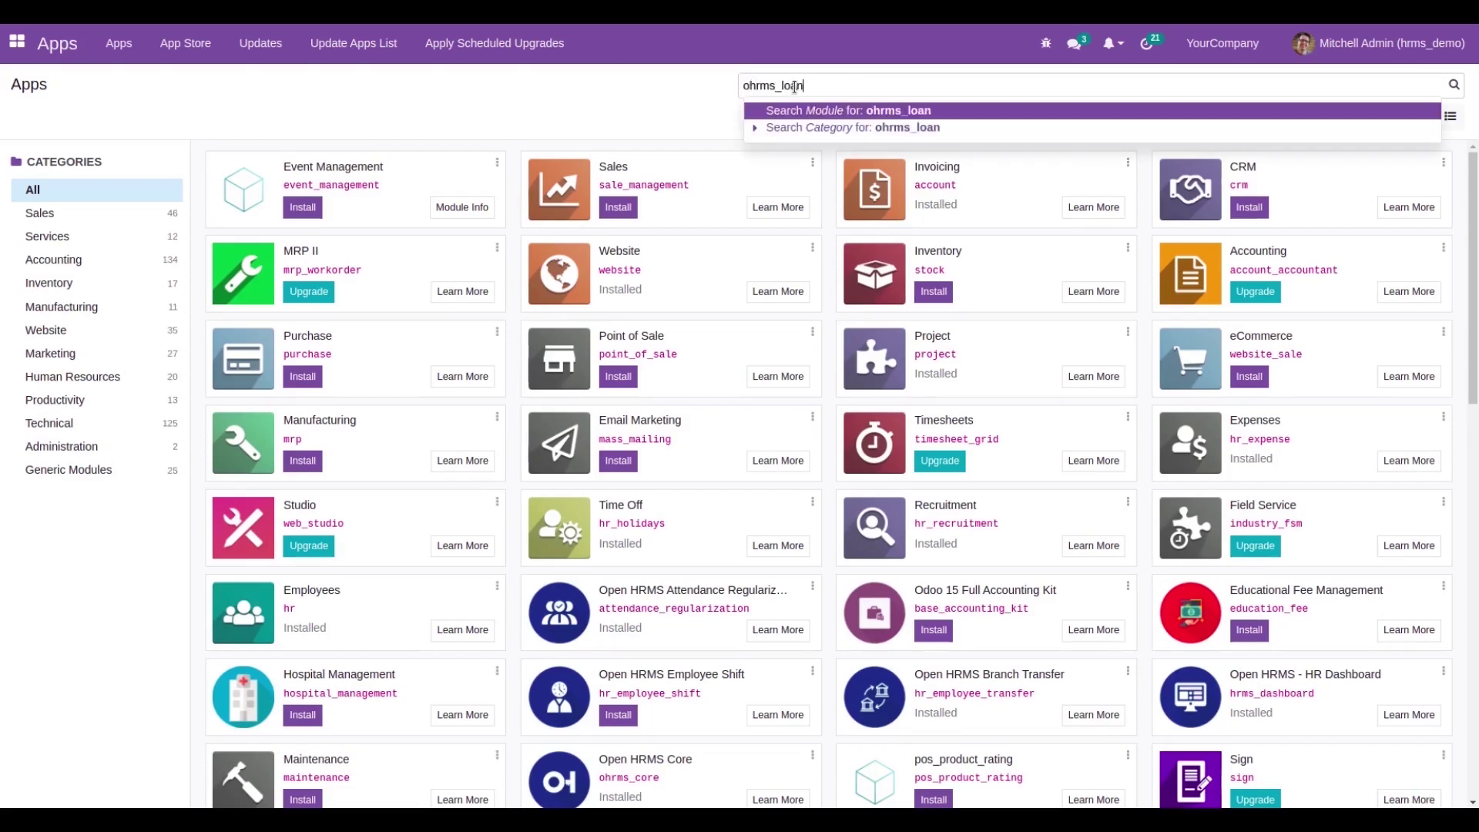
{"action": "key", "text": "Return"}
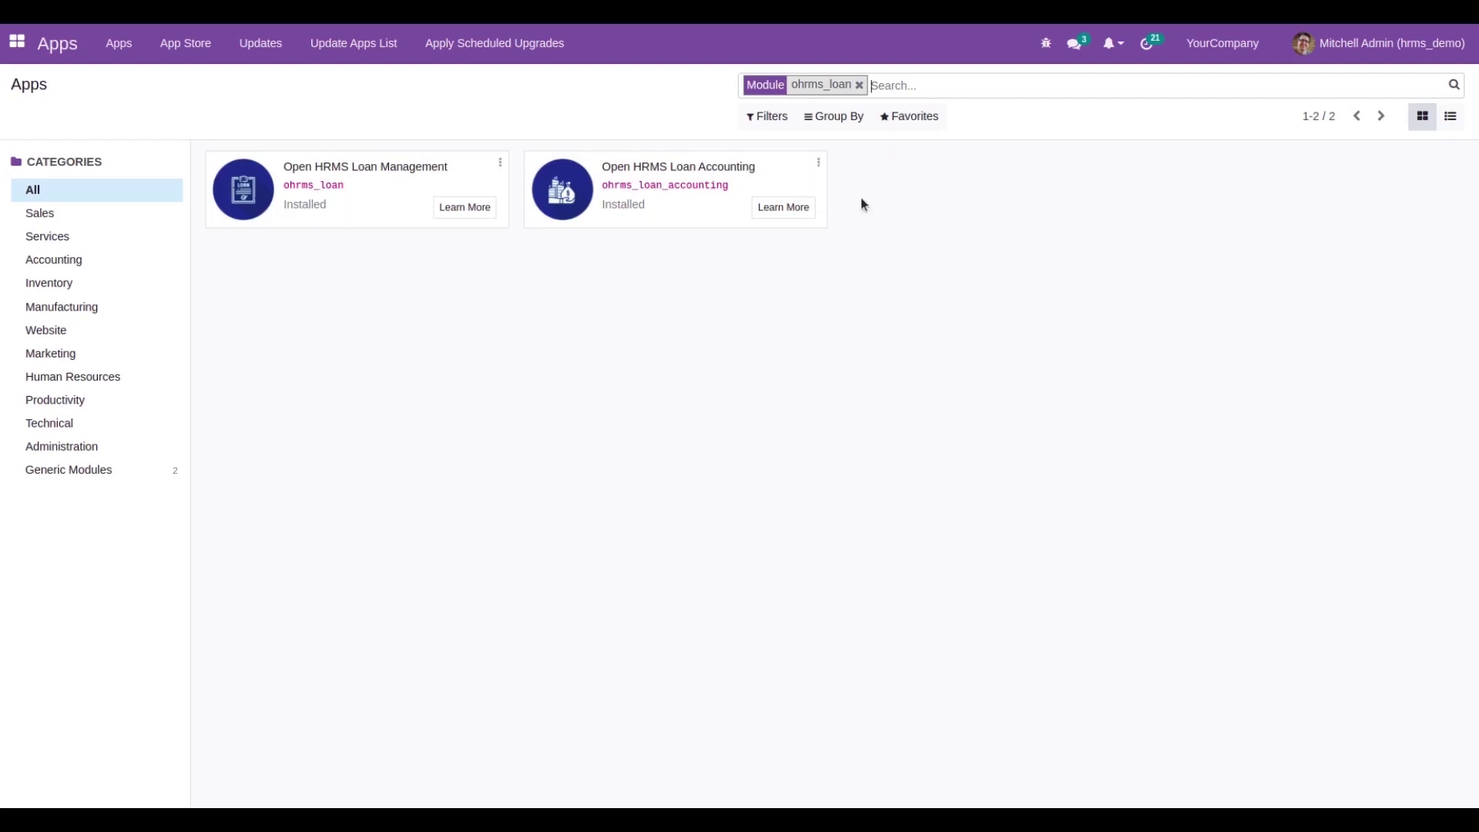
{"action": "left_click", "coordinate": [817, 164]}
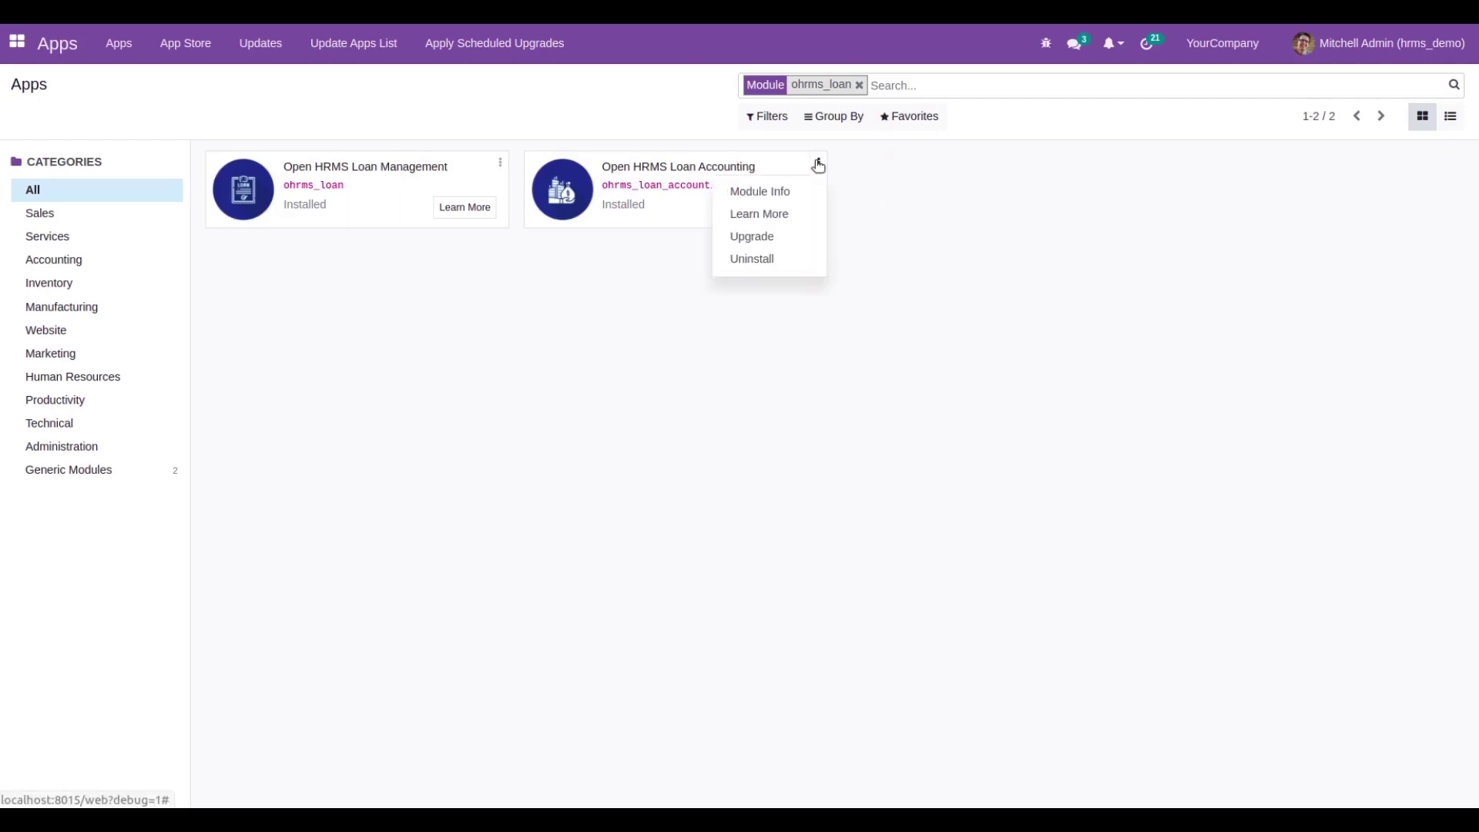
{"action": "left_click", "coordinate": [860, 85]}
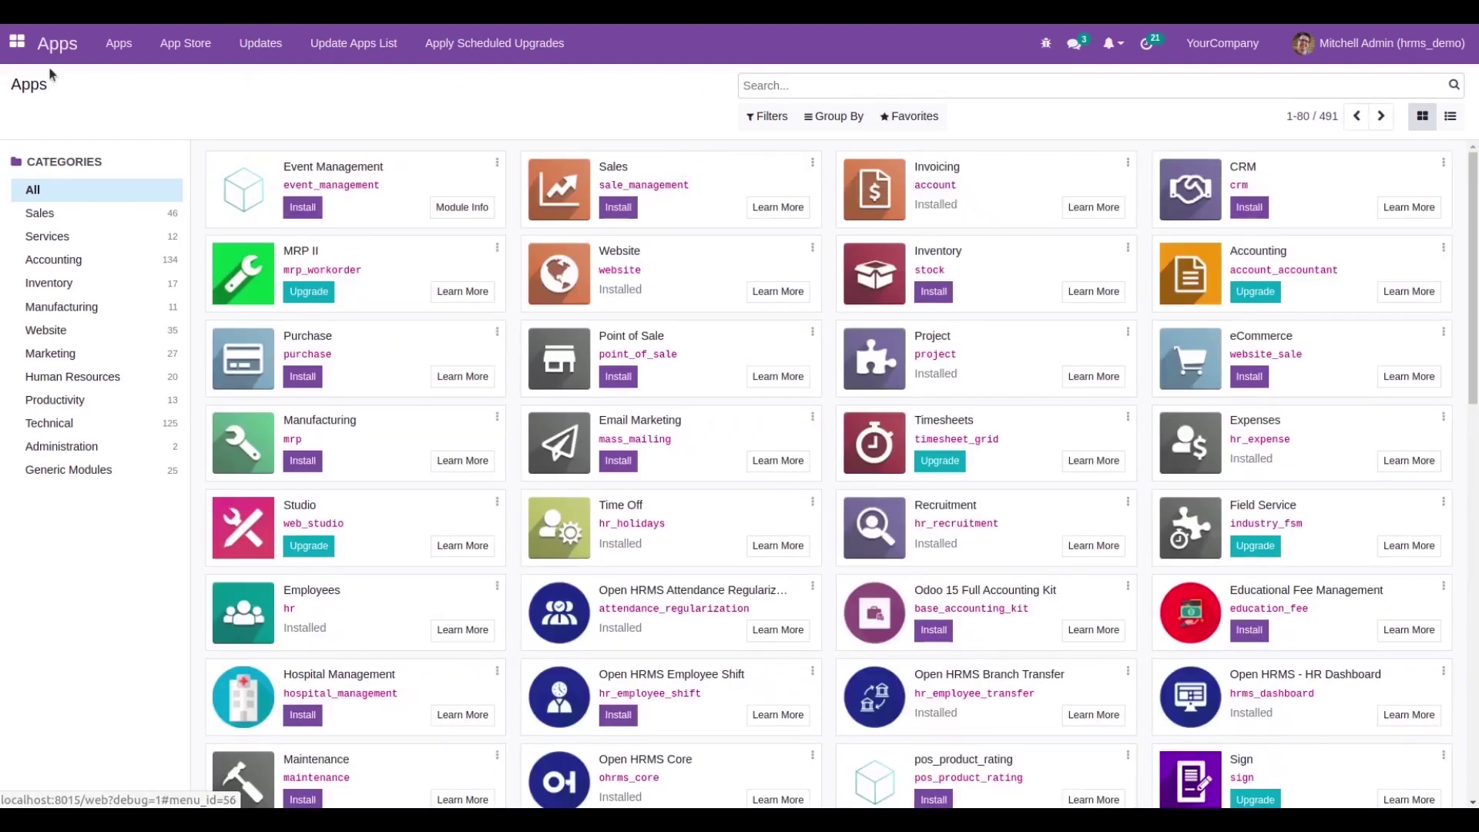
- Enable Loan Approval from the Accounting Department in Invoicing settings and save
{"action": "left_click", "coordinate": [15, 48]}
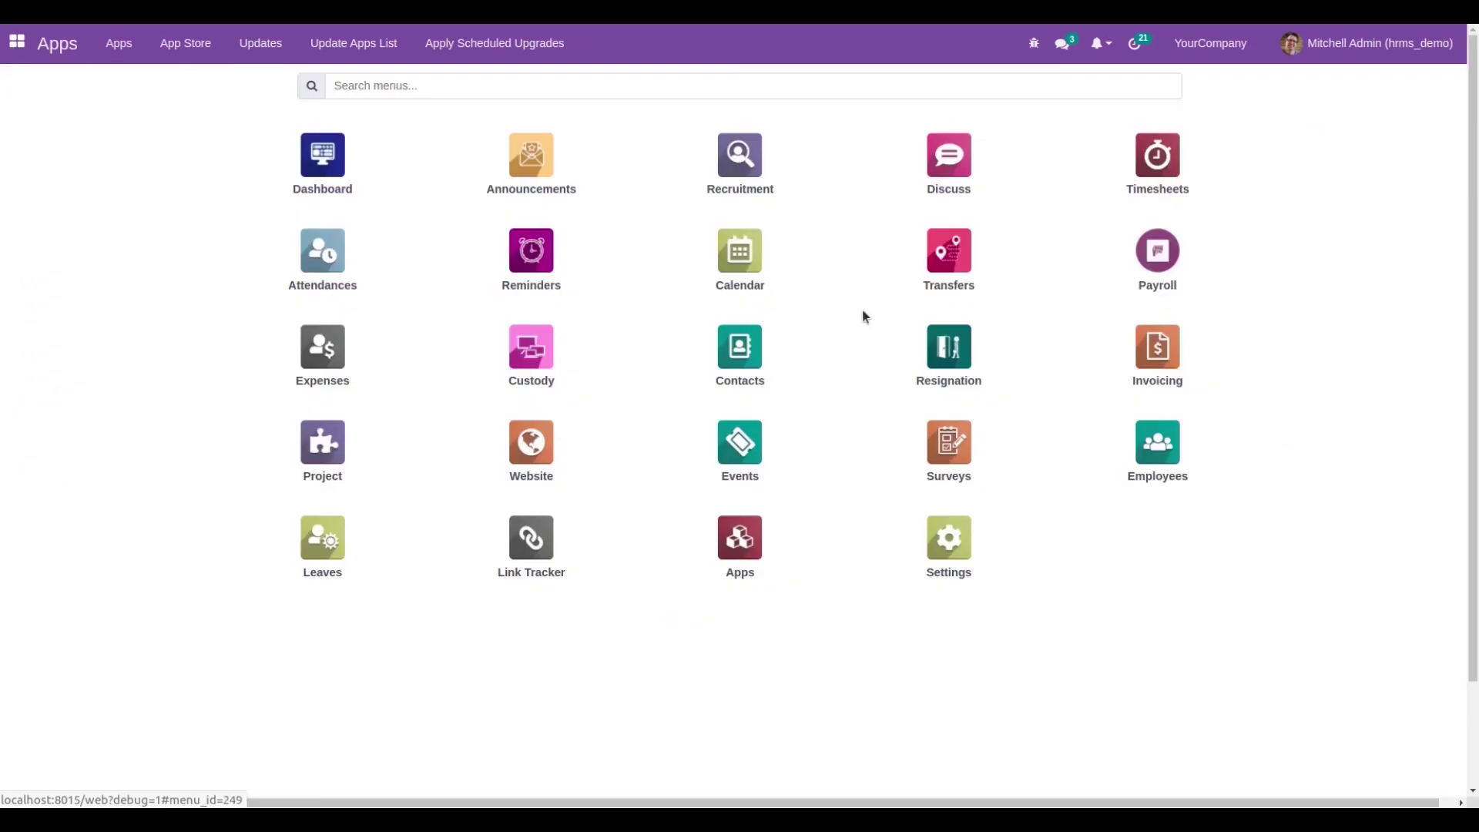
{"action": "left_click", "coordinate": [1153, 353]}
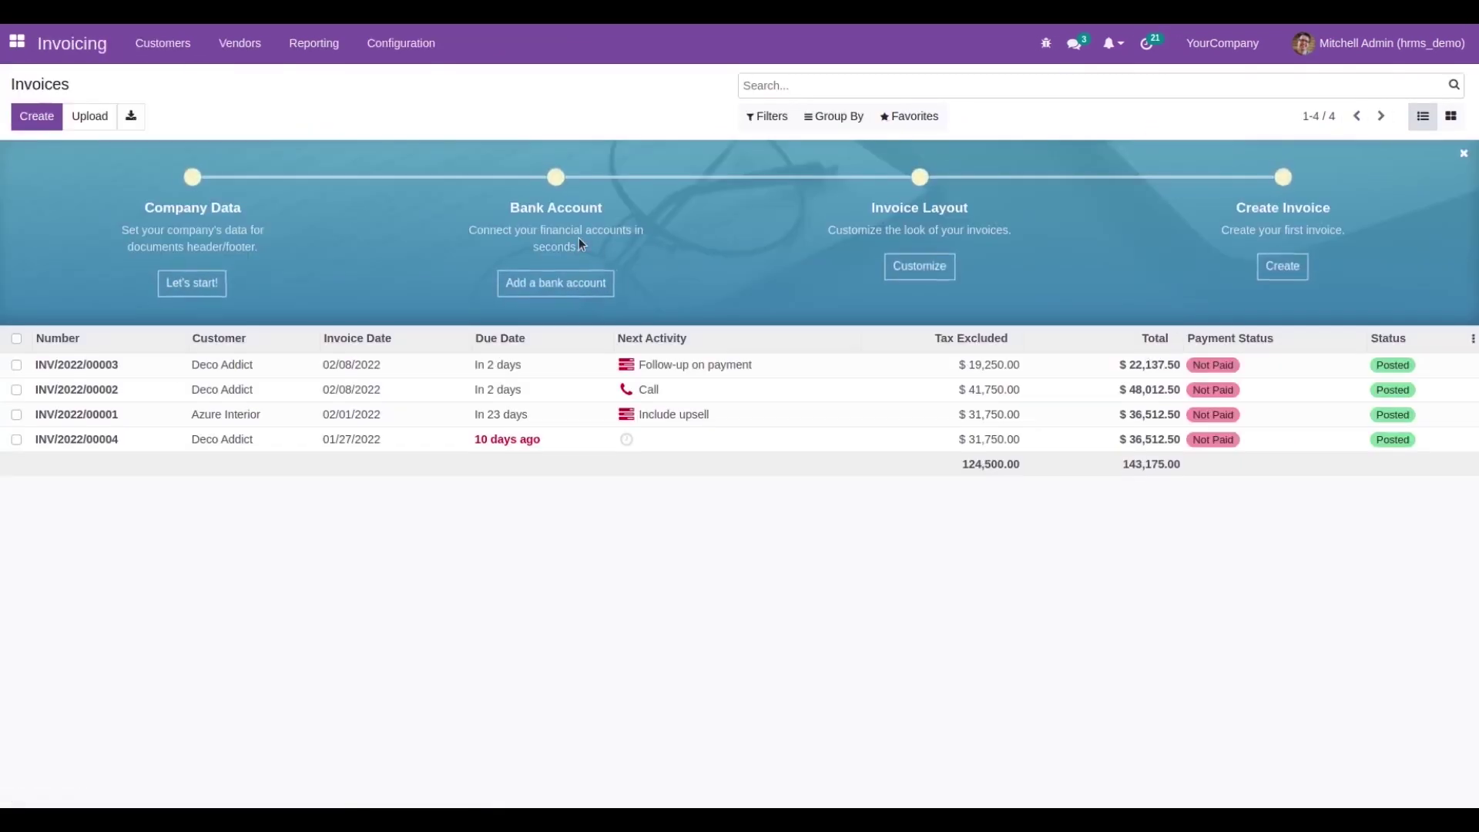
{"action": "left_click", "coordinate": [400, 43]}
{"action": "left_click", "coordinate": [409, 85]}
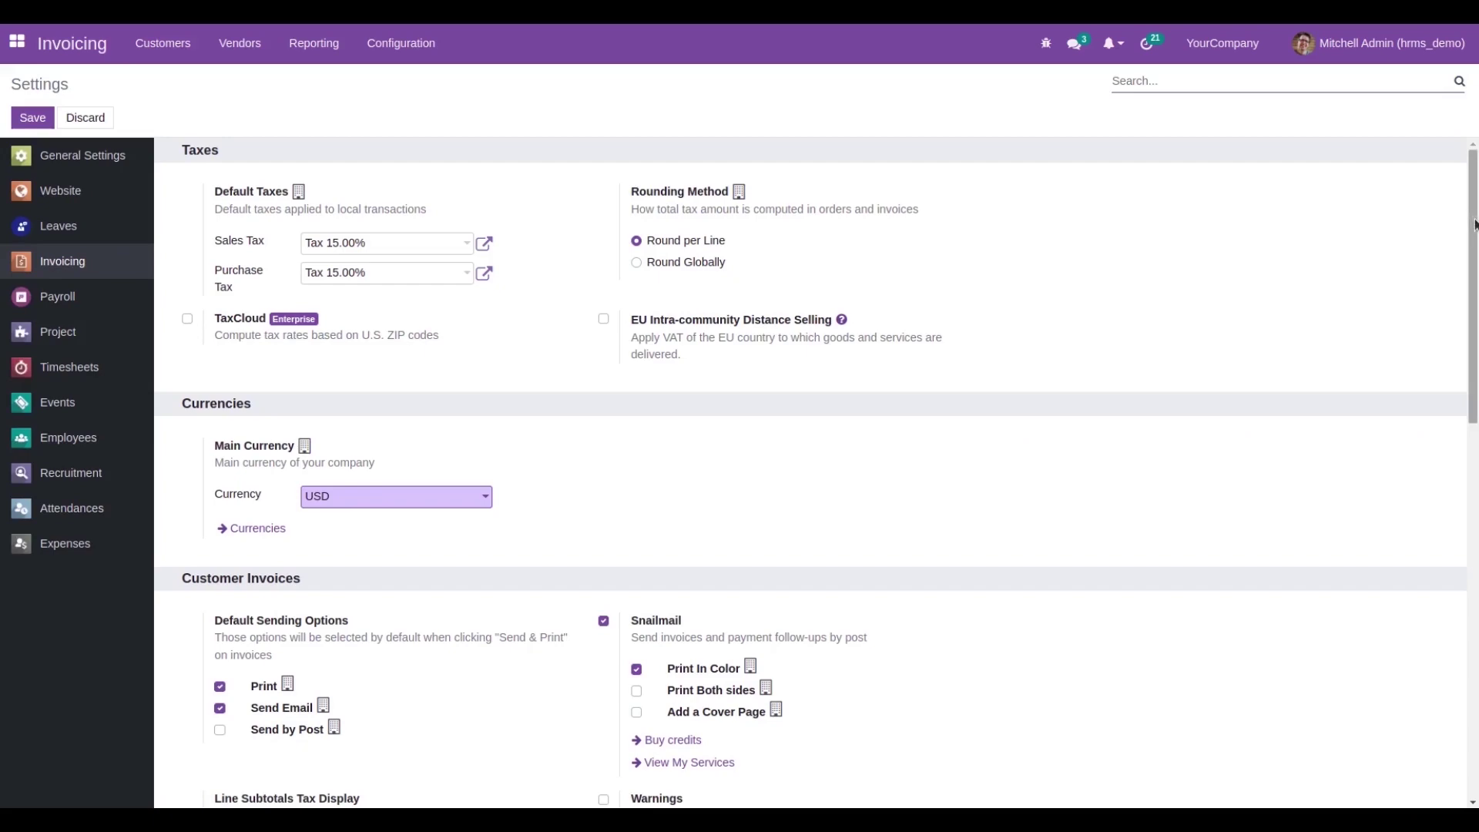
{"action": "left_click_drag", "start_coordinate": [1474, 224], "coordinate": [1474, 598]}
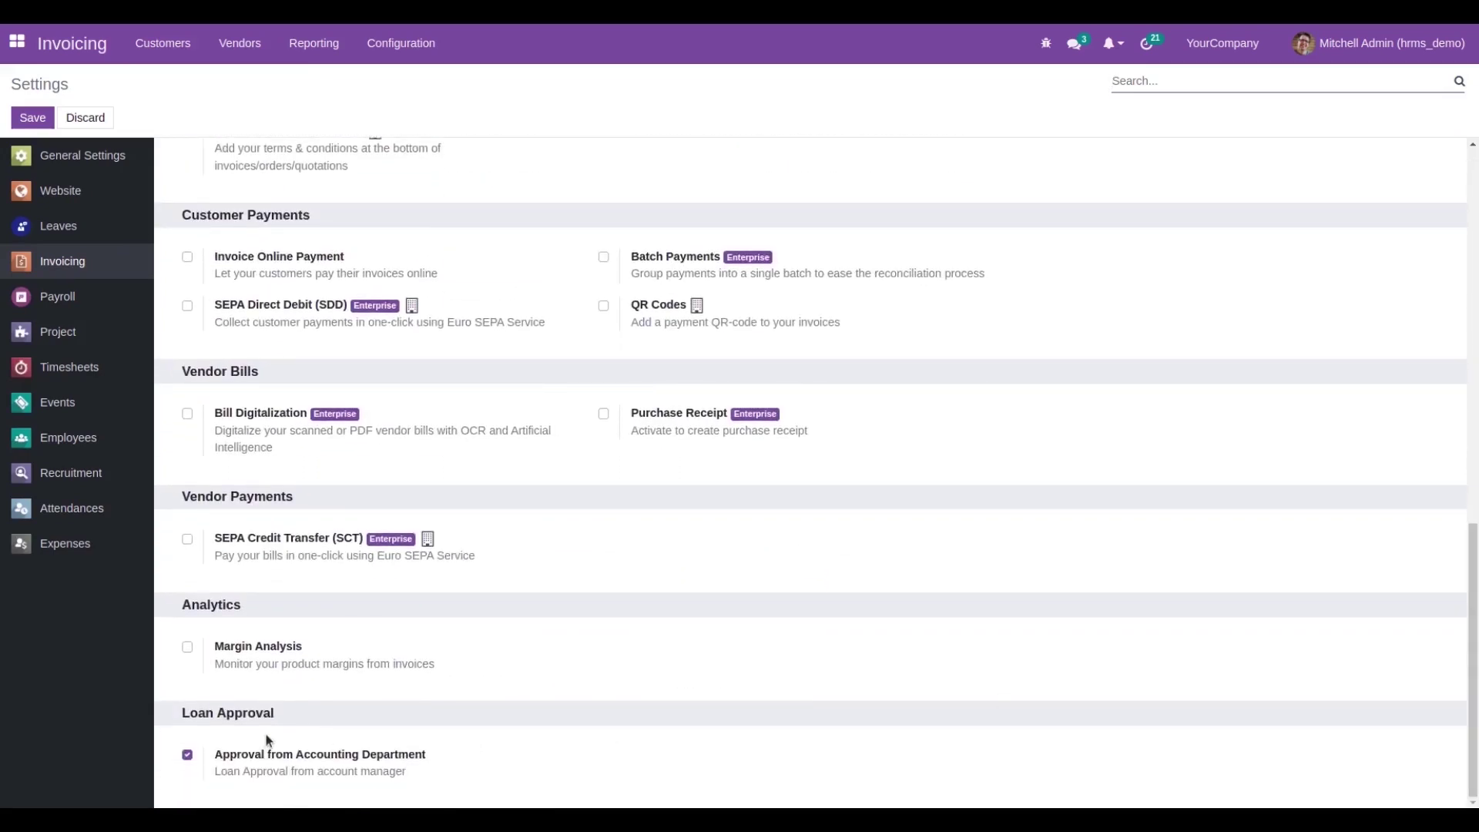
{"action": "mouse_move", "coordinate": [274, 757]}
{"action": "mouse_move", "coordinate": [405, 761]}
{"action": "left_click", "coordinate": [34, 120]}
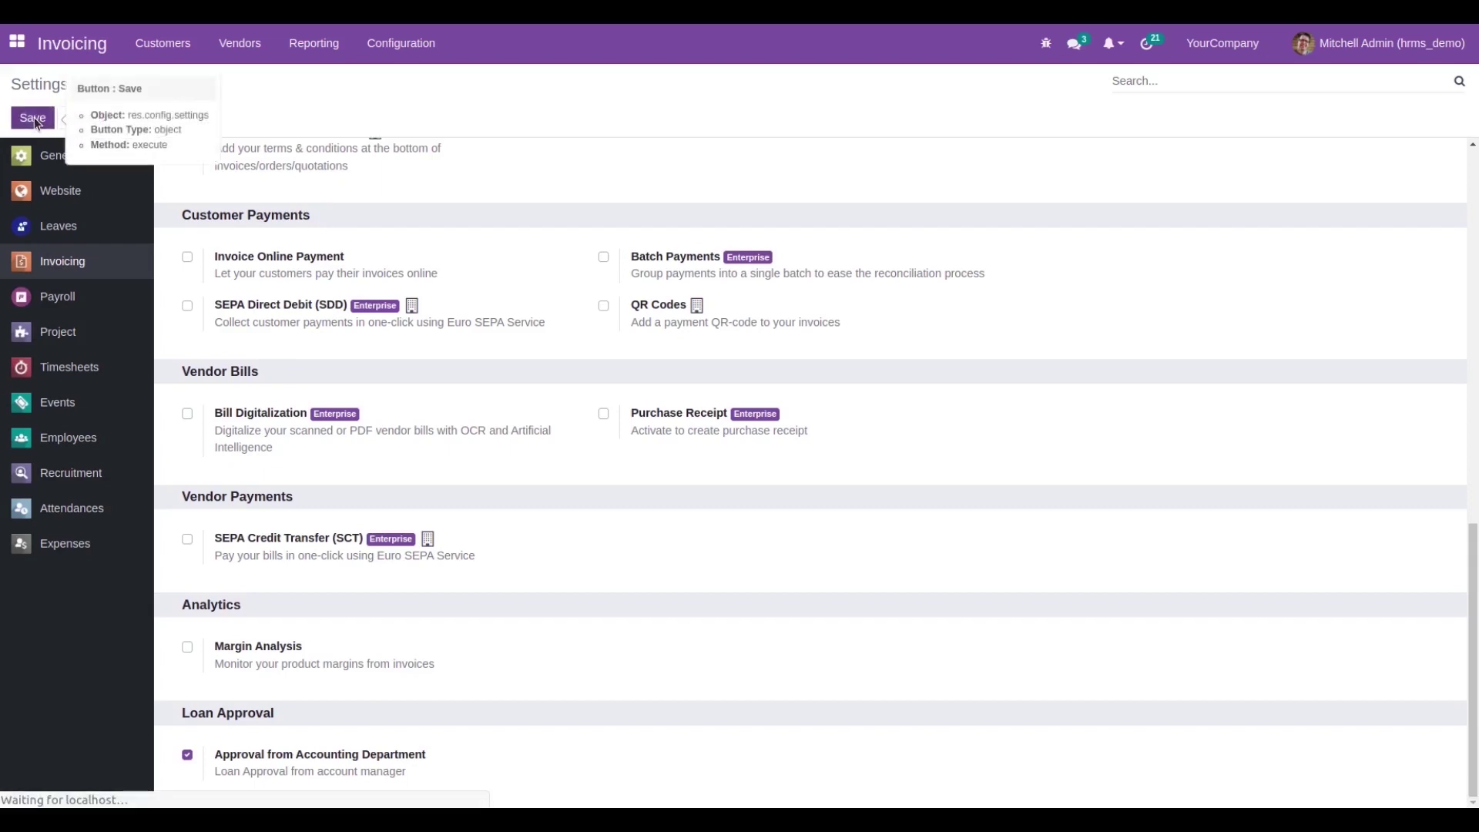
{"action": "left_click", "coordinate": [18, 48]}
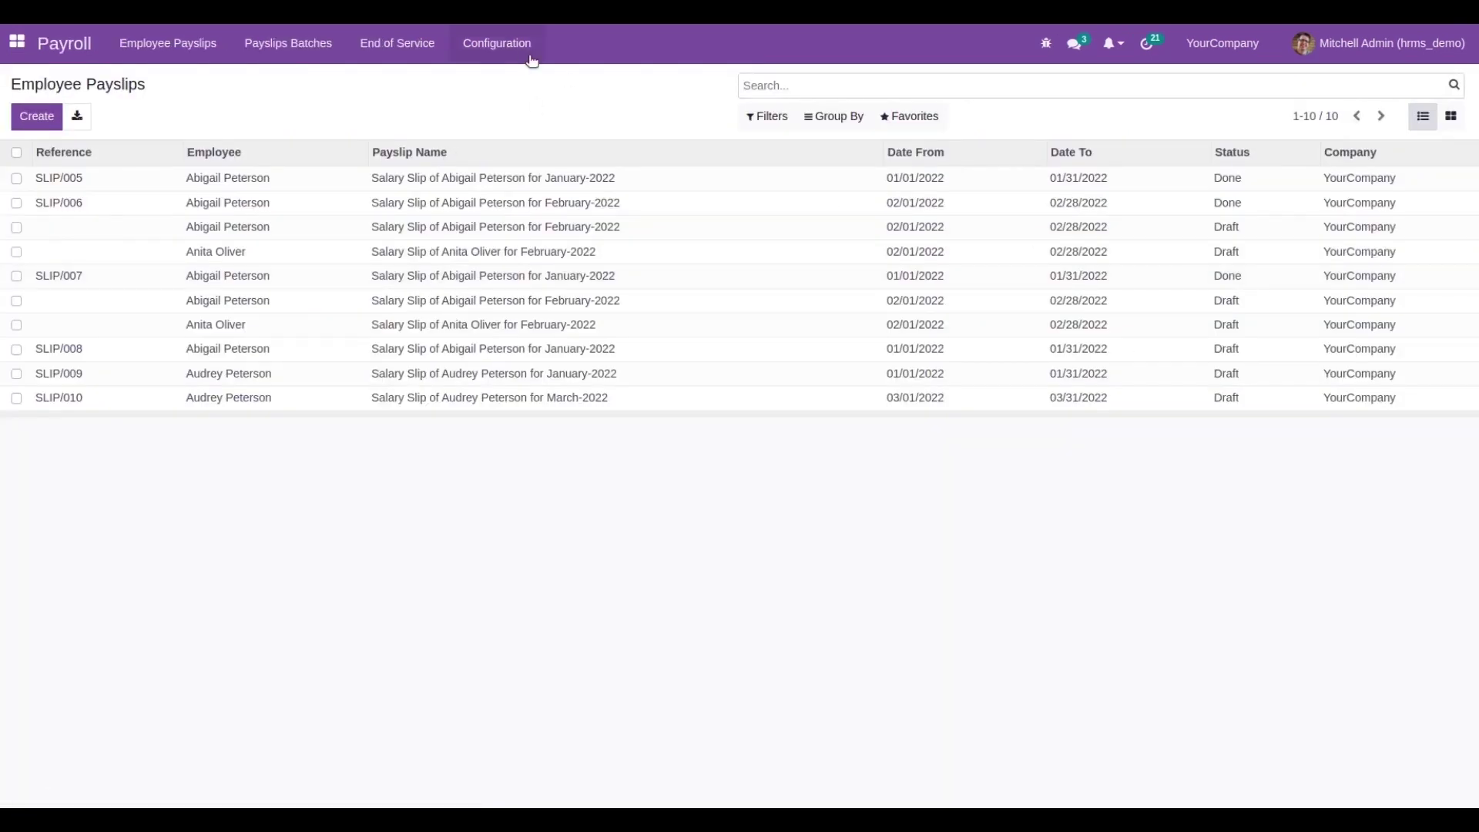
- Review the Loan deduction rule among Payroll's salary rules
{"action": "left_click", "coordinate": [509, 46]}
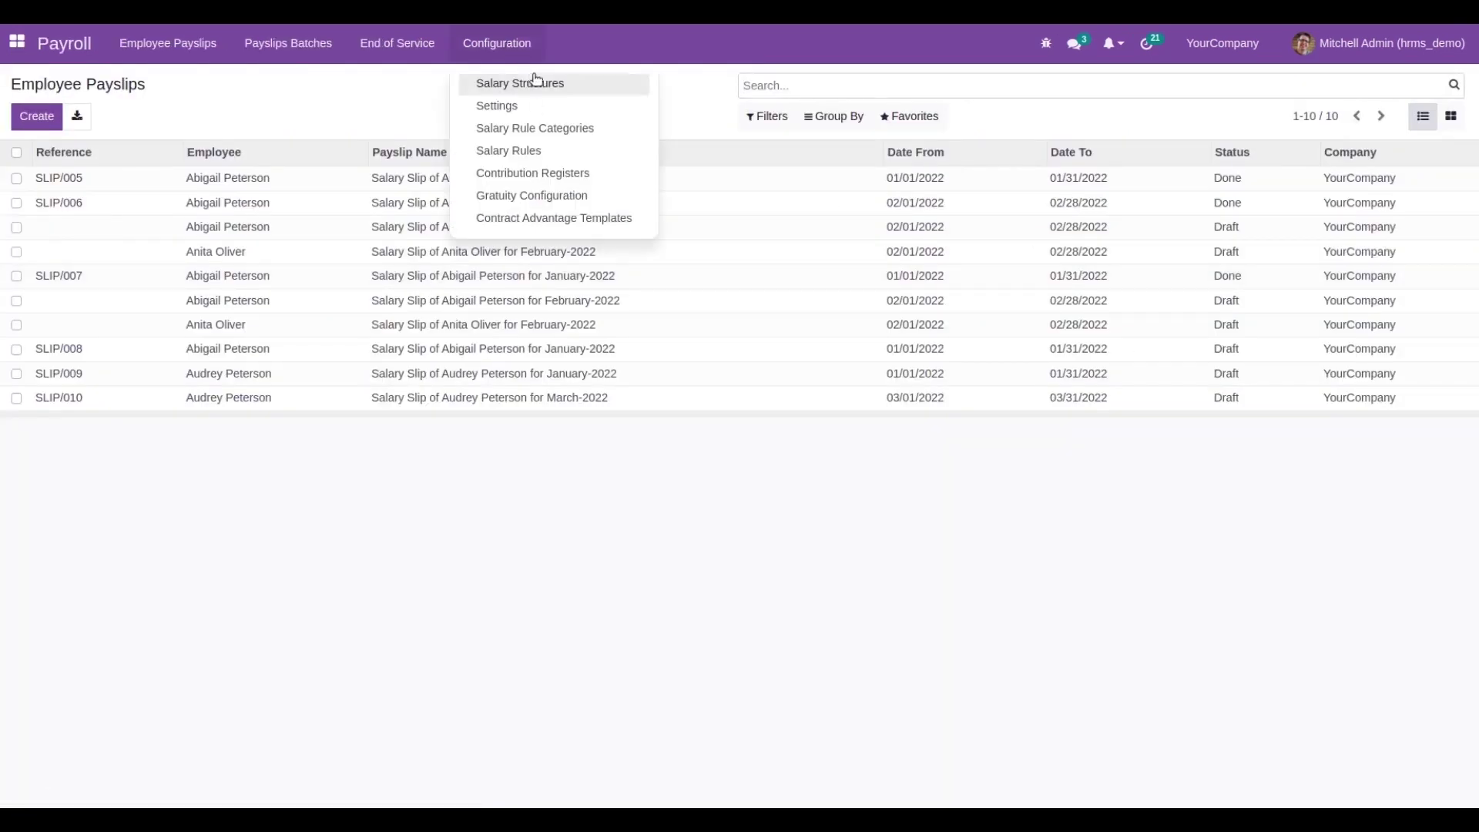
{"action": "left_click", "coordinate": [507, 150]}
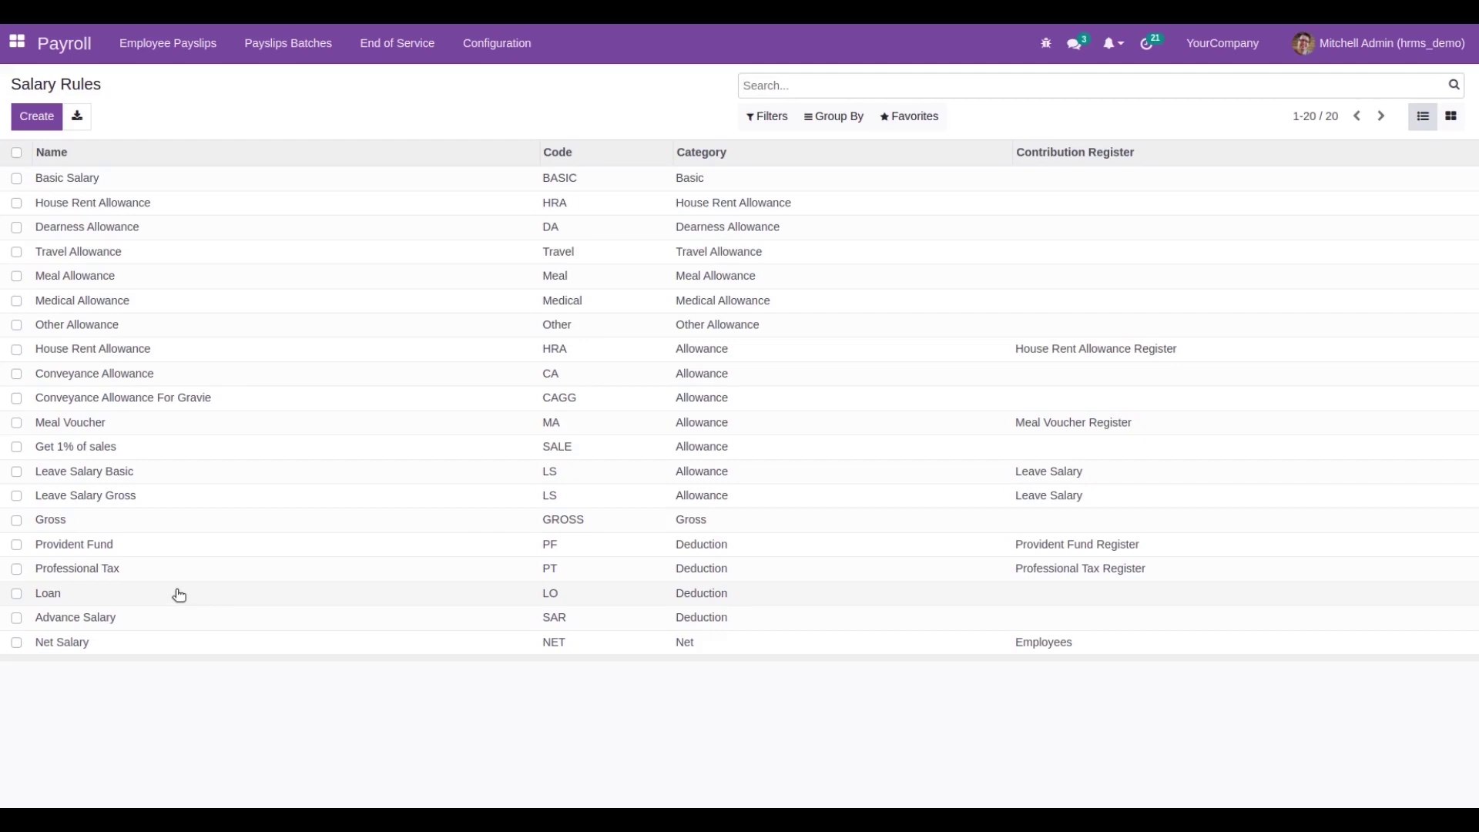
{"action": "left_click", "coordinate": [72, 599]}
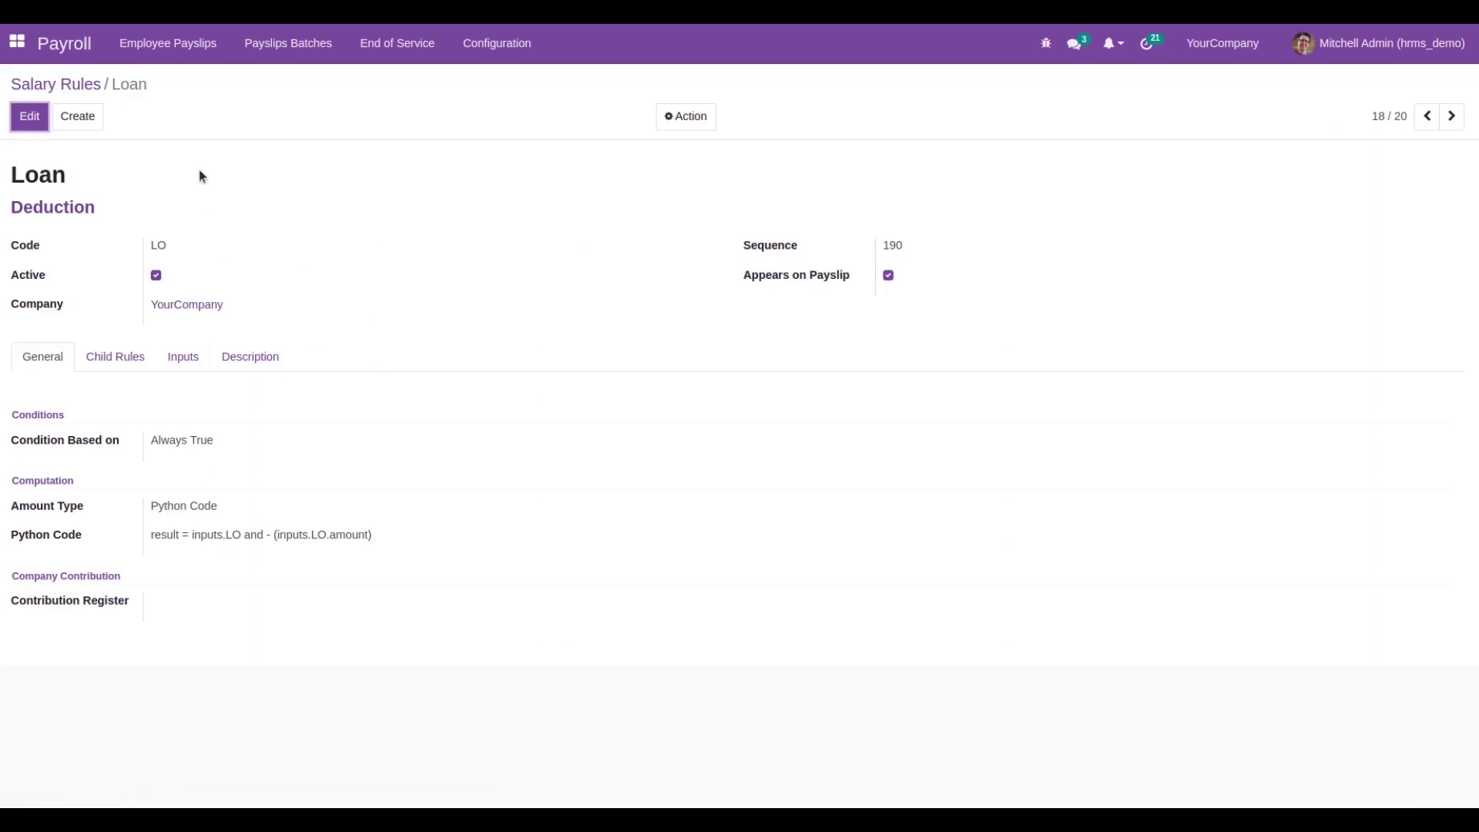
{"action": "left_click", "coordinate": [61, 84]}
- Check that the loan salary structure holds Basic Salary, Gross, Loan and Net Salary rules
{"action": "left_click", "coordinate": [498, 56]}
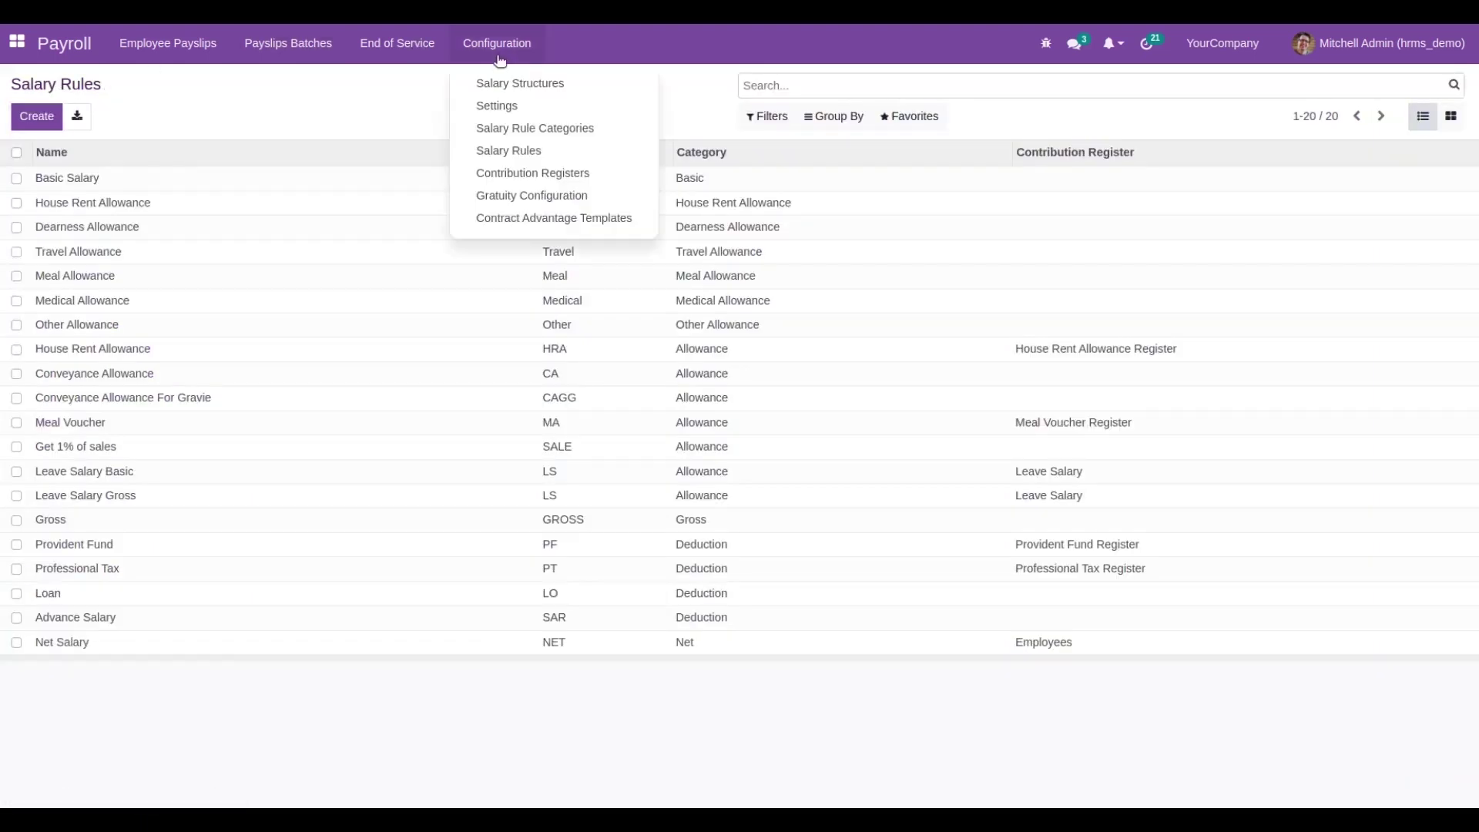
{"action": "left_click", "coordinate": [521, 84]}
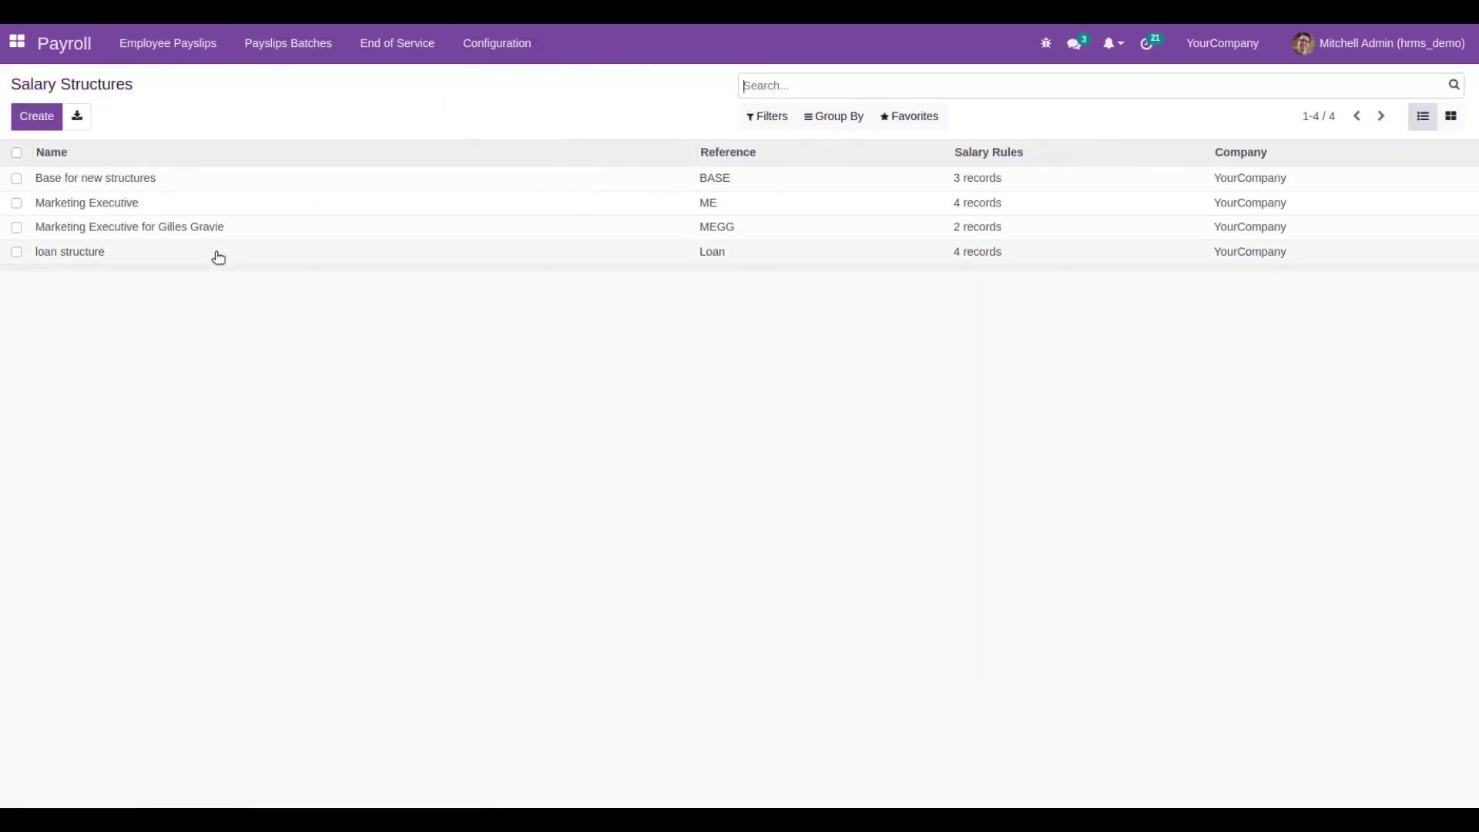
{"action": "left_click", "coordinate": [178, 252]}
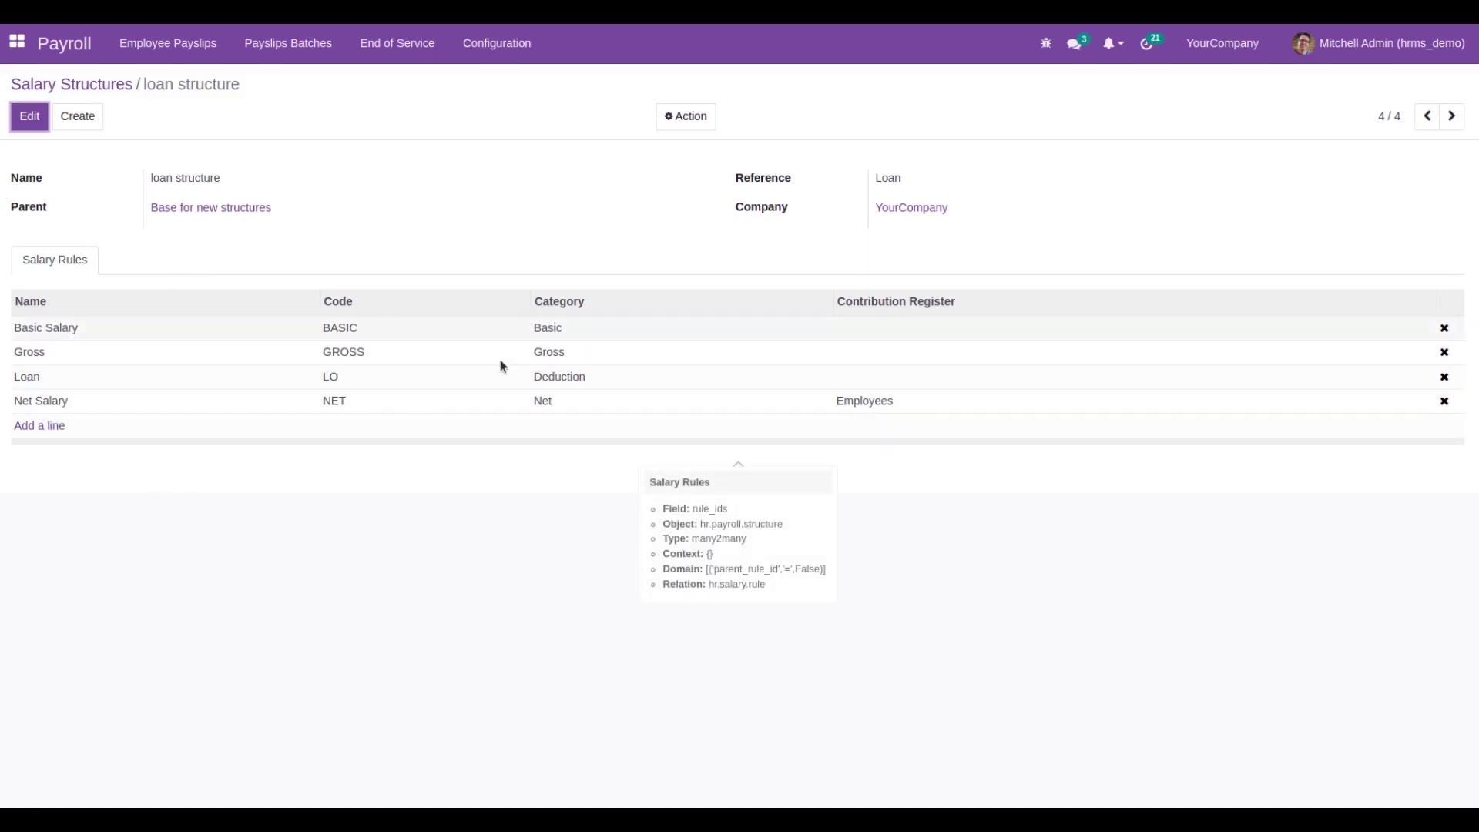
{"action": "left_click", "coordinate": [46, 91]}
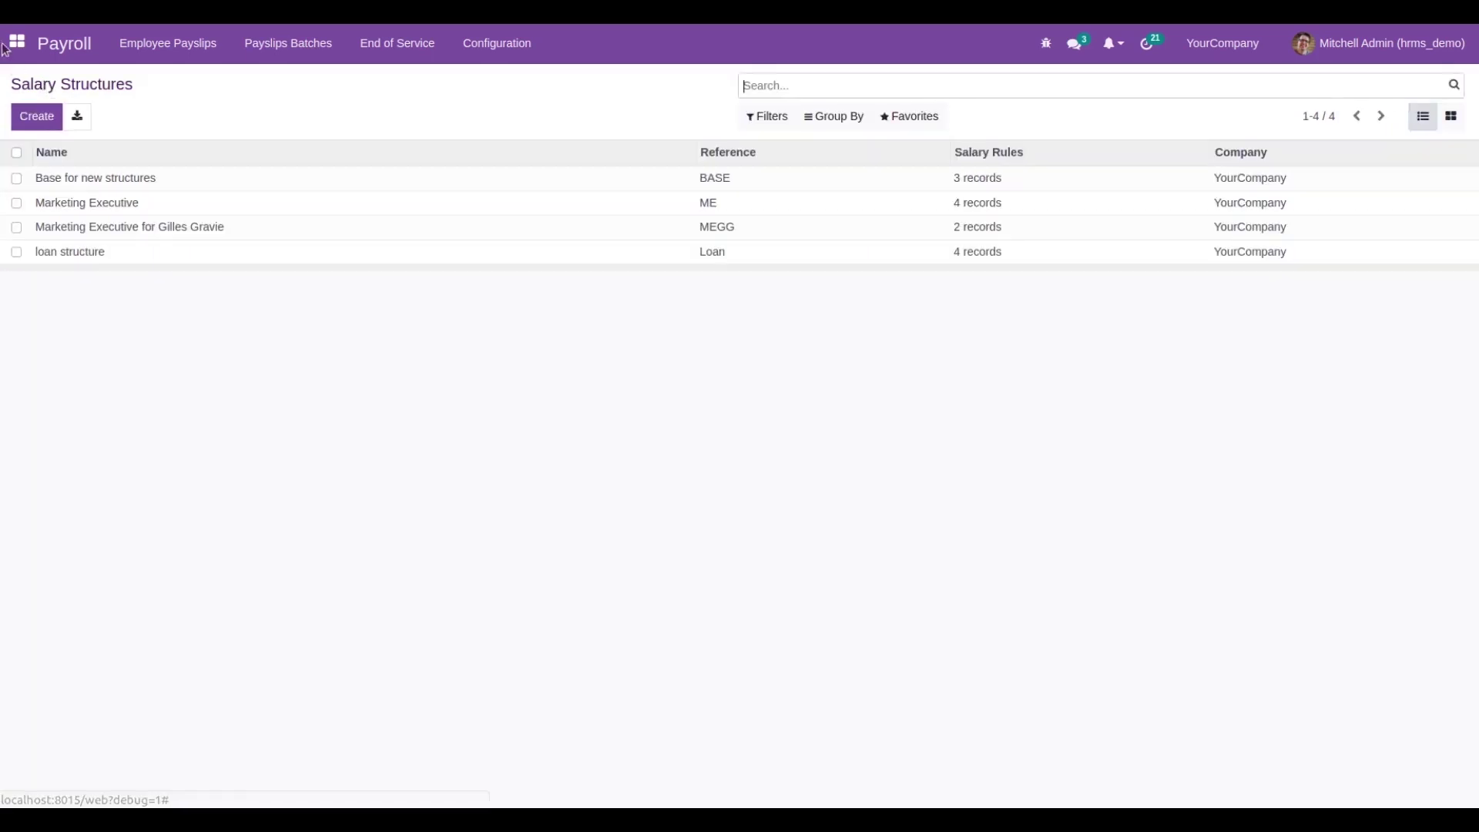
- List every employee's loan requests without the My Requests filter and create a new request
{"action": "left_click", "coordinate": [16, 42]}
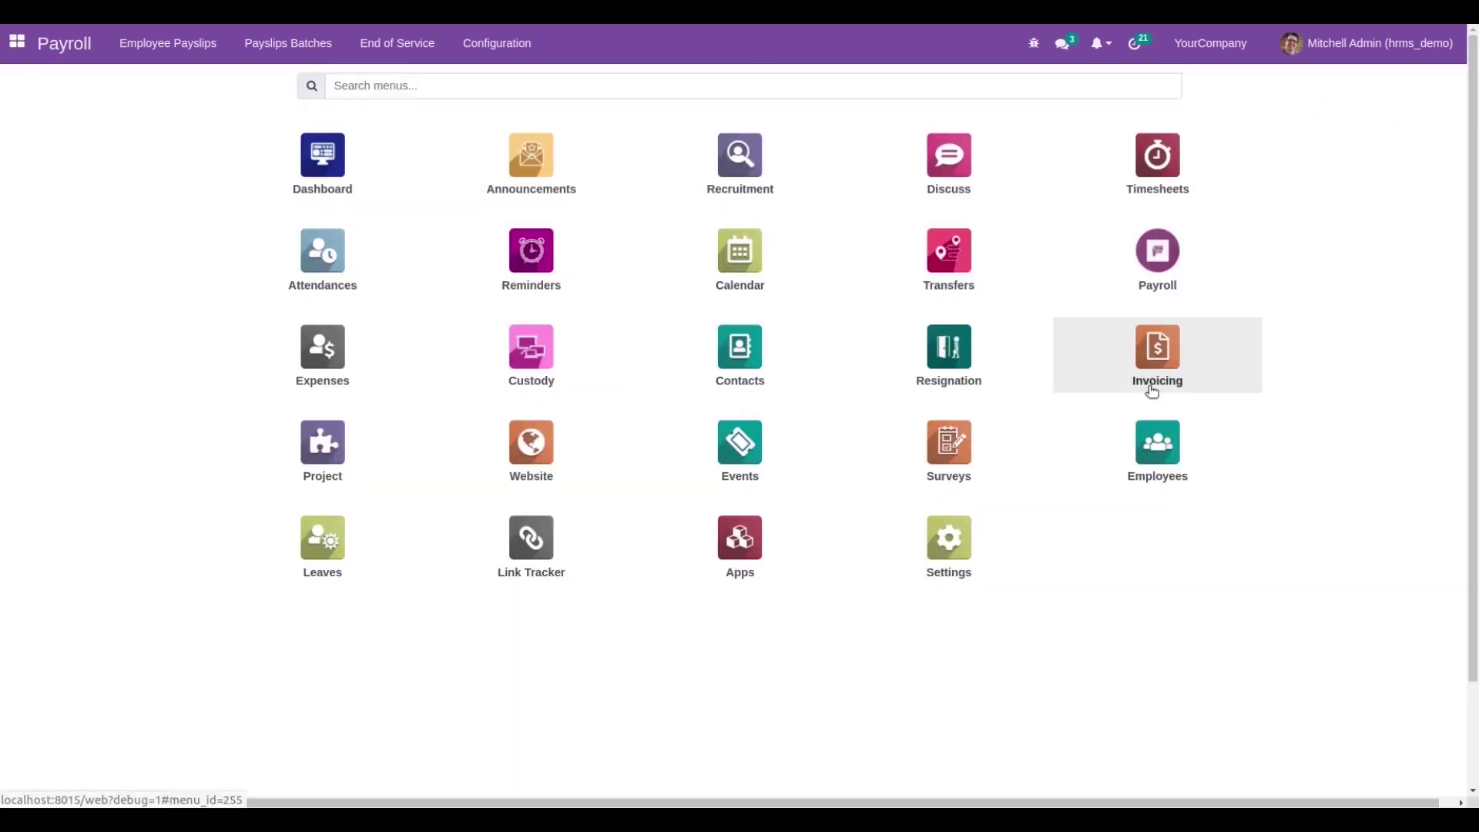
{"action": "left_click", "coordinate": [1146, 443]}
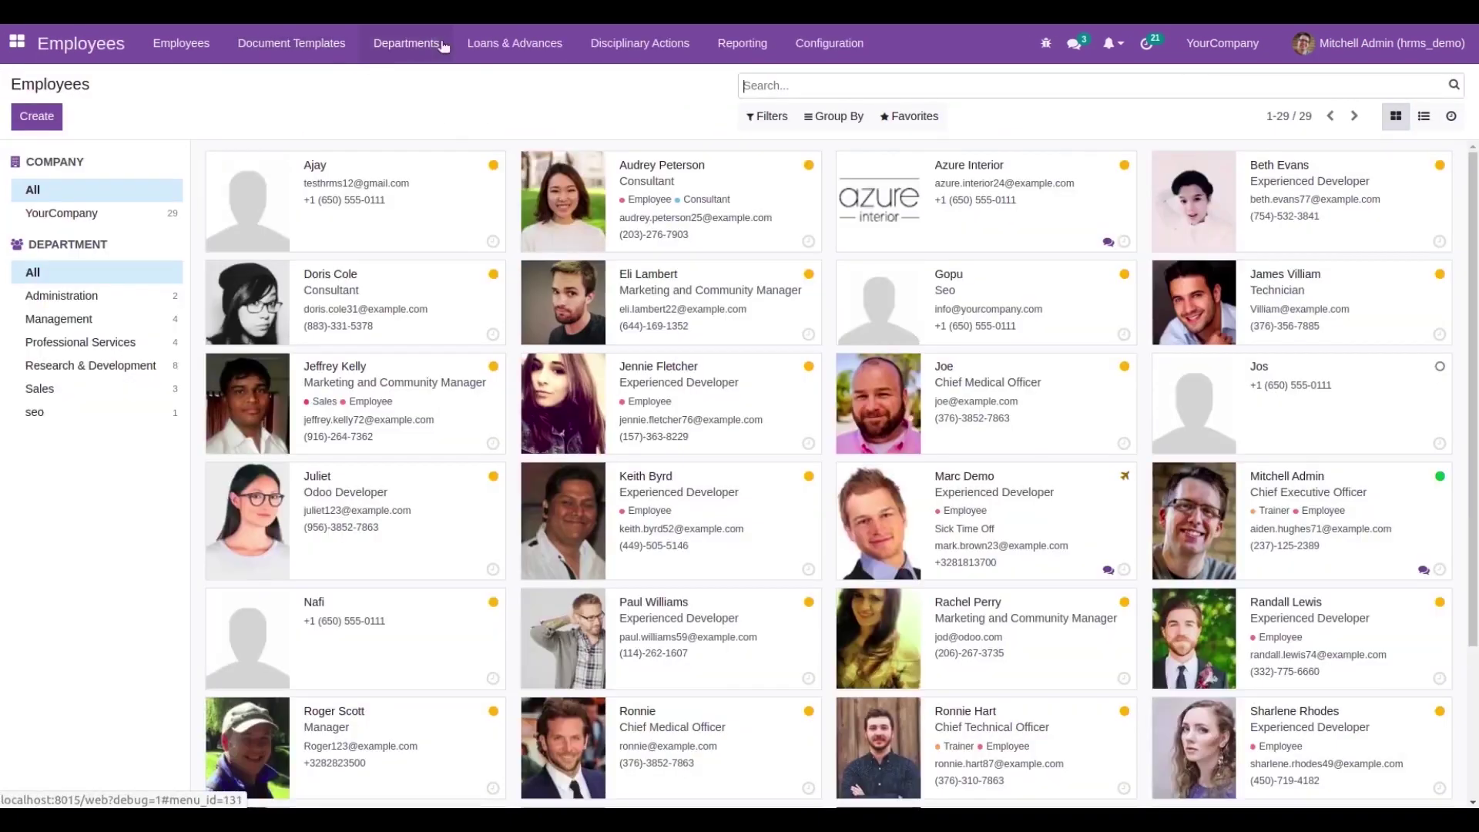
{"action": "left_click", "coordinate": [517, 48]}
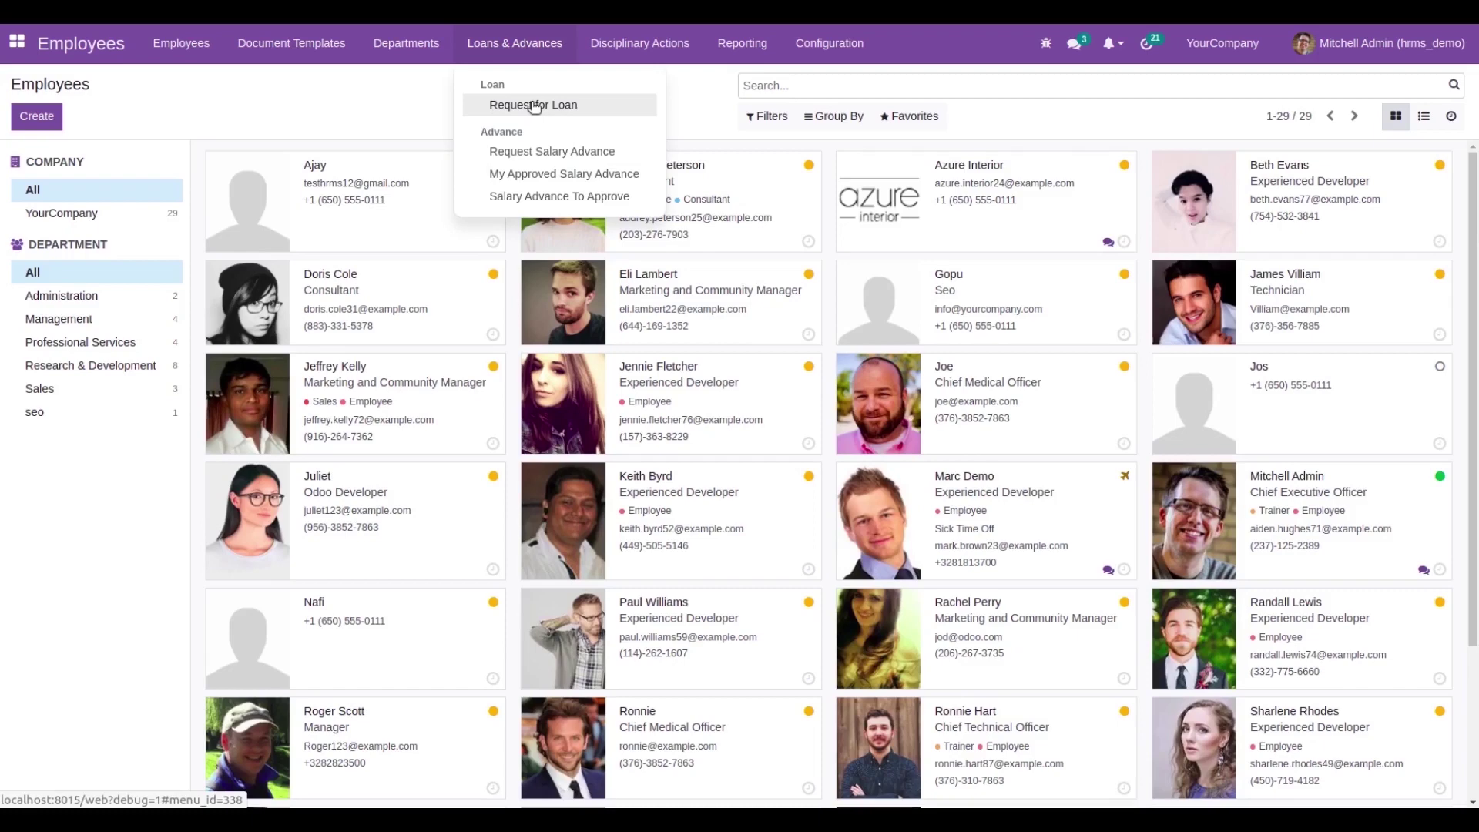
{"action": "left_click", "coordinate": [534, 105]}
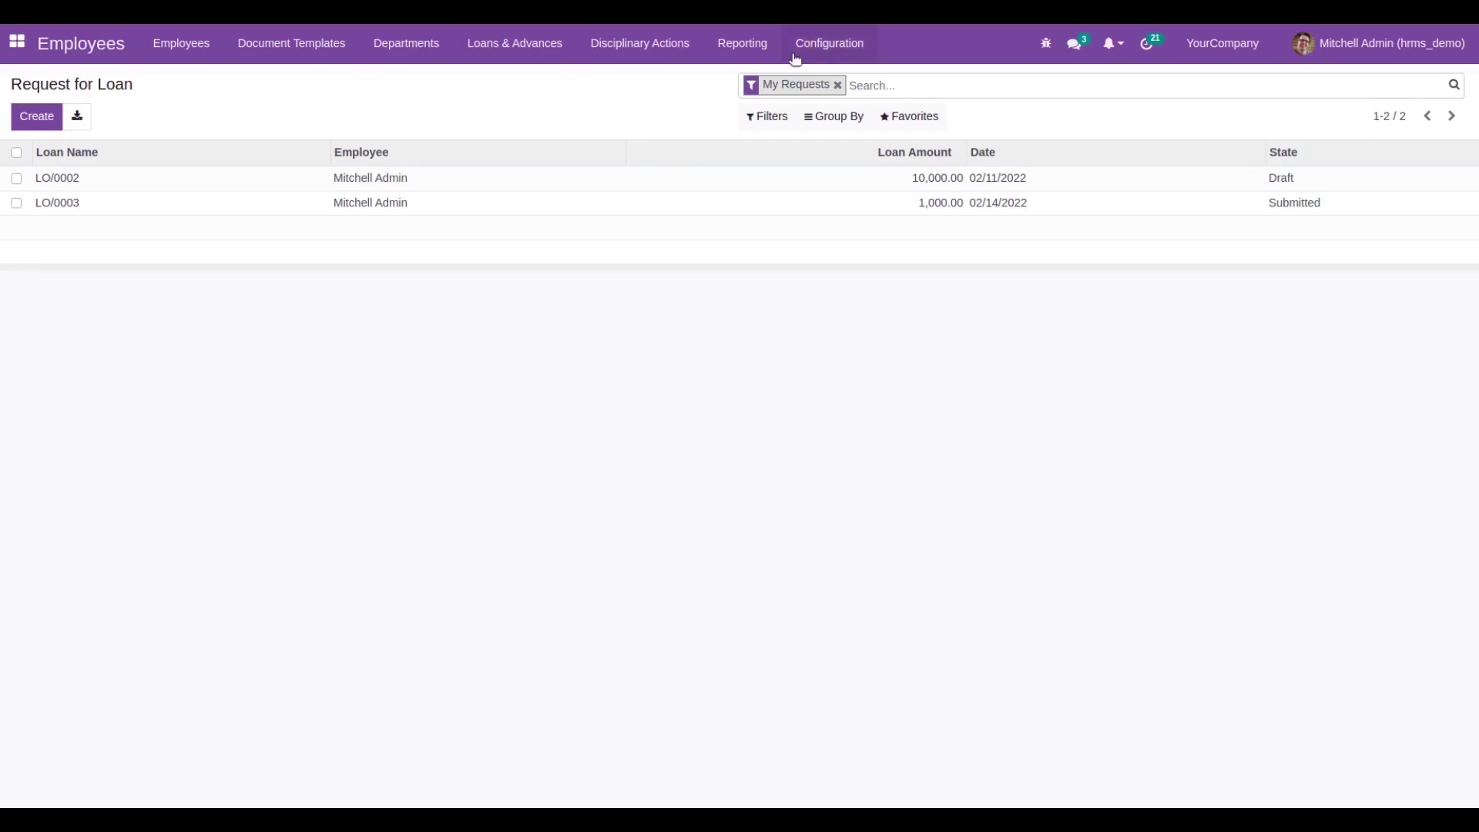
{"action": "left_click", "coordinate": [837, 85]}
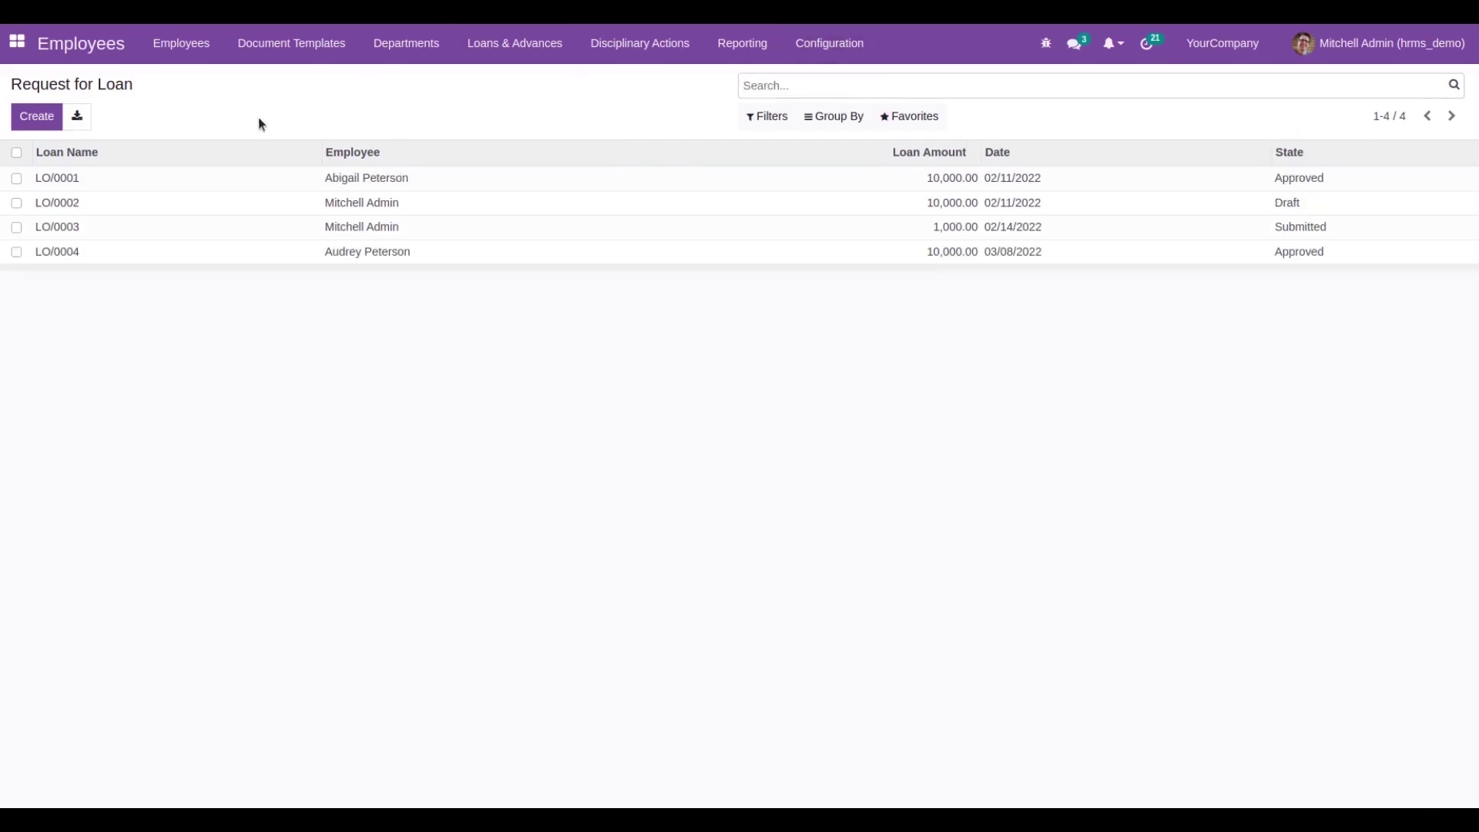
{"action": "left_click", "coordinate": [30, 117]}
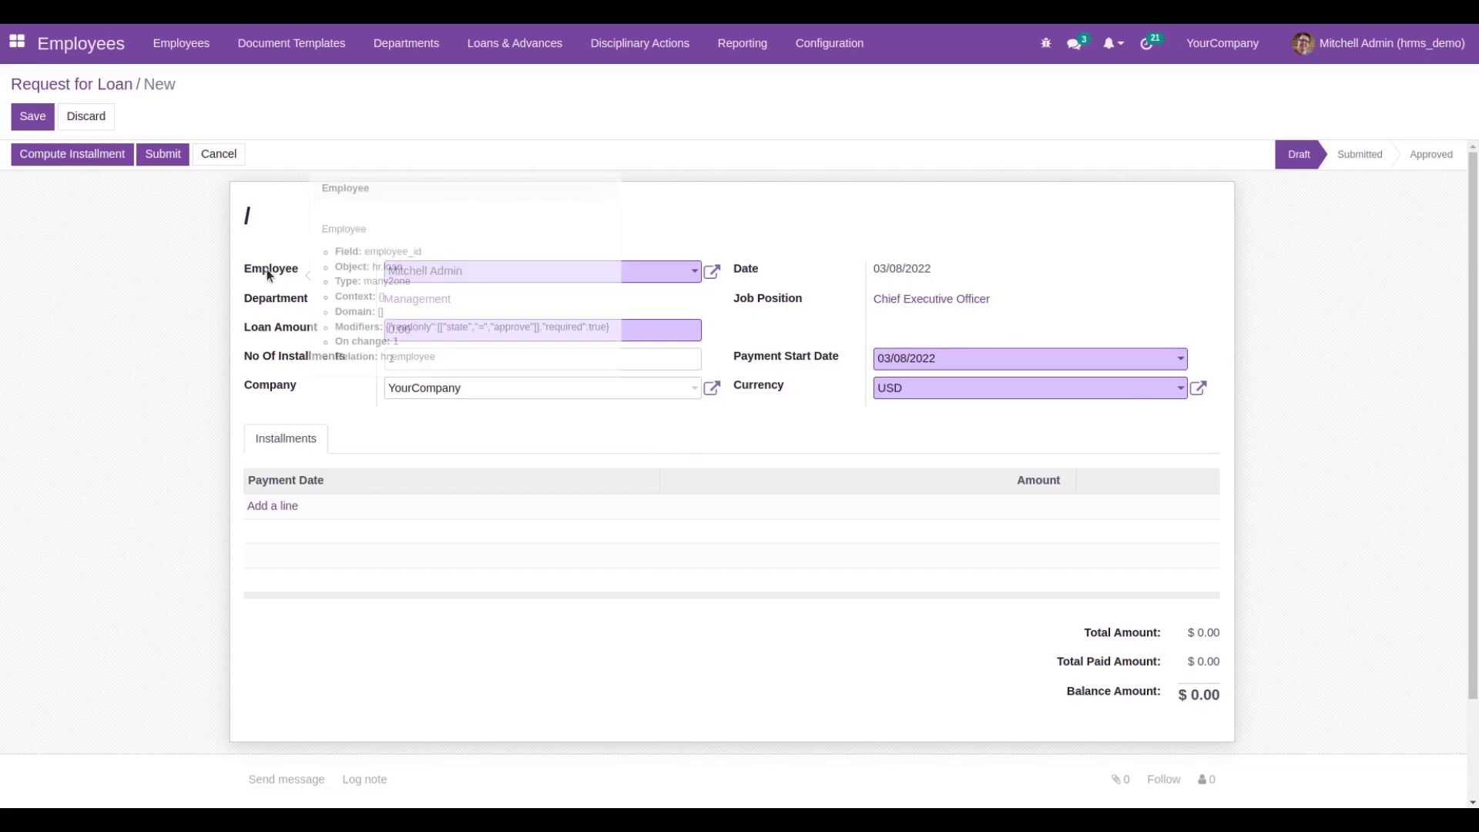
- Set the loan amount to 10000 with 9 installments
{"action": "left_click", "coordinate": [542, 270]}
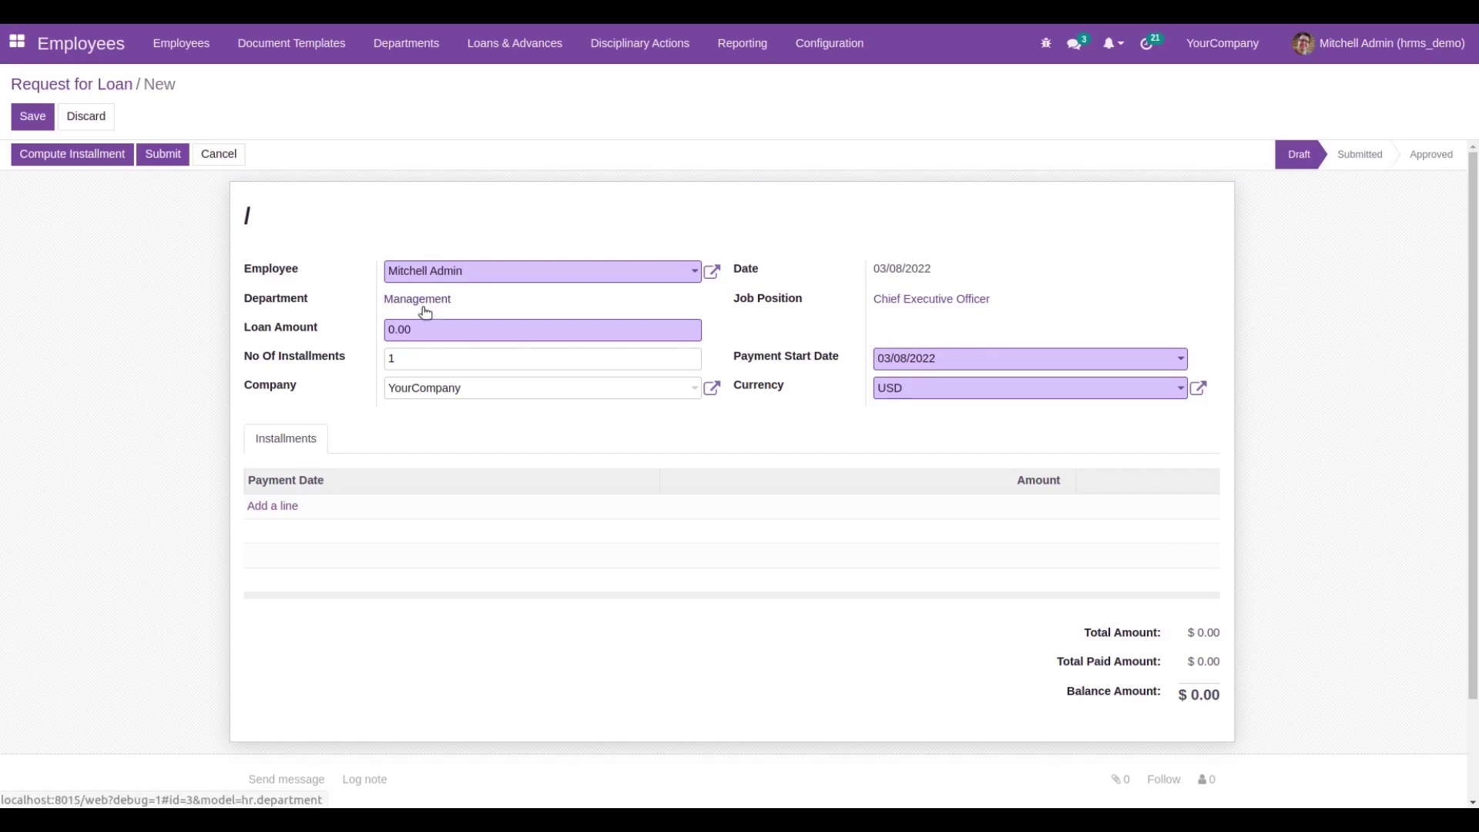
{"action": "left_click", "coordinate": [439, 328]}
{"action": "left_click_drag", "start_coordinate": [439, 329], "coordinate": [363, 335]}
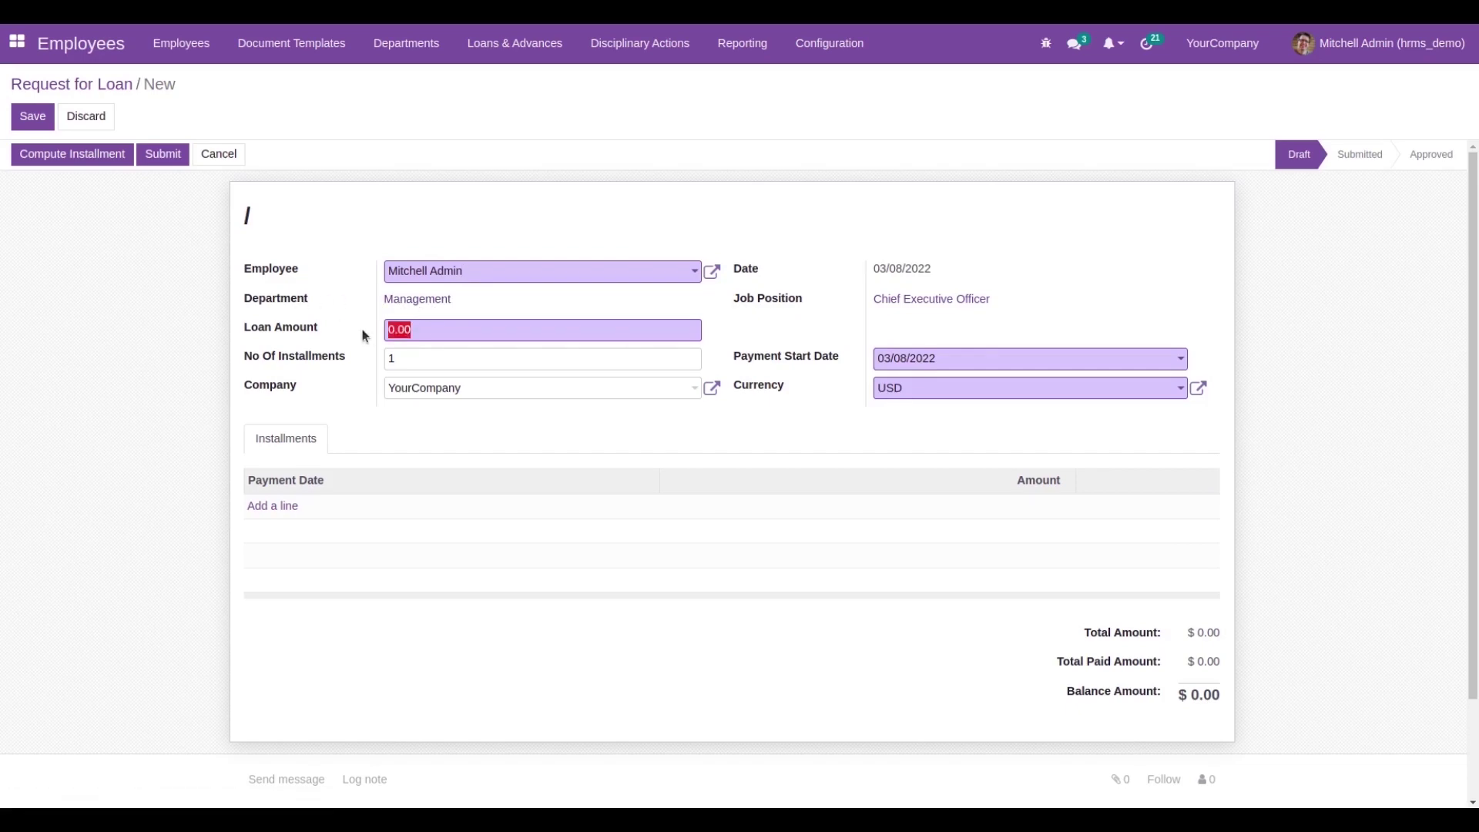
{"action": "key", "text": "BackSpace"}
{"action": "type", "text": "10000"}
{"action": "left_click", "coordinate": [416, 357]}
{"action": "key", "text": "BackSpace"}
{"action": "type", "text": "9"}
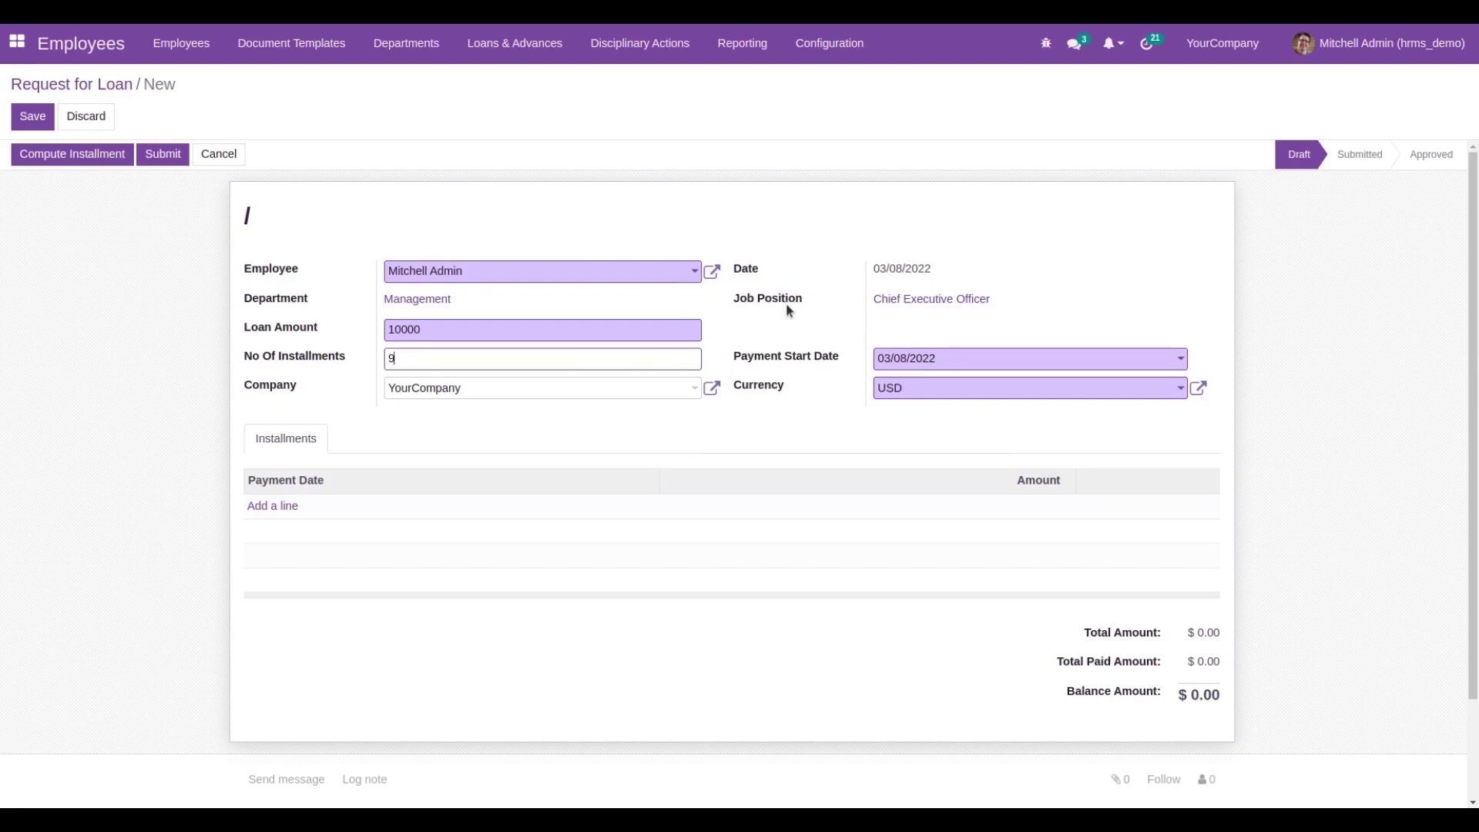
- Try other employees in the employee field, then save the draft loan request as LO/0005
{"action": "left_click", "coordinate": [482, 270]}
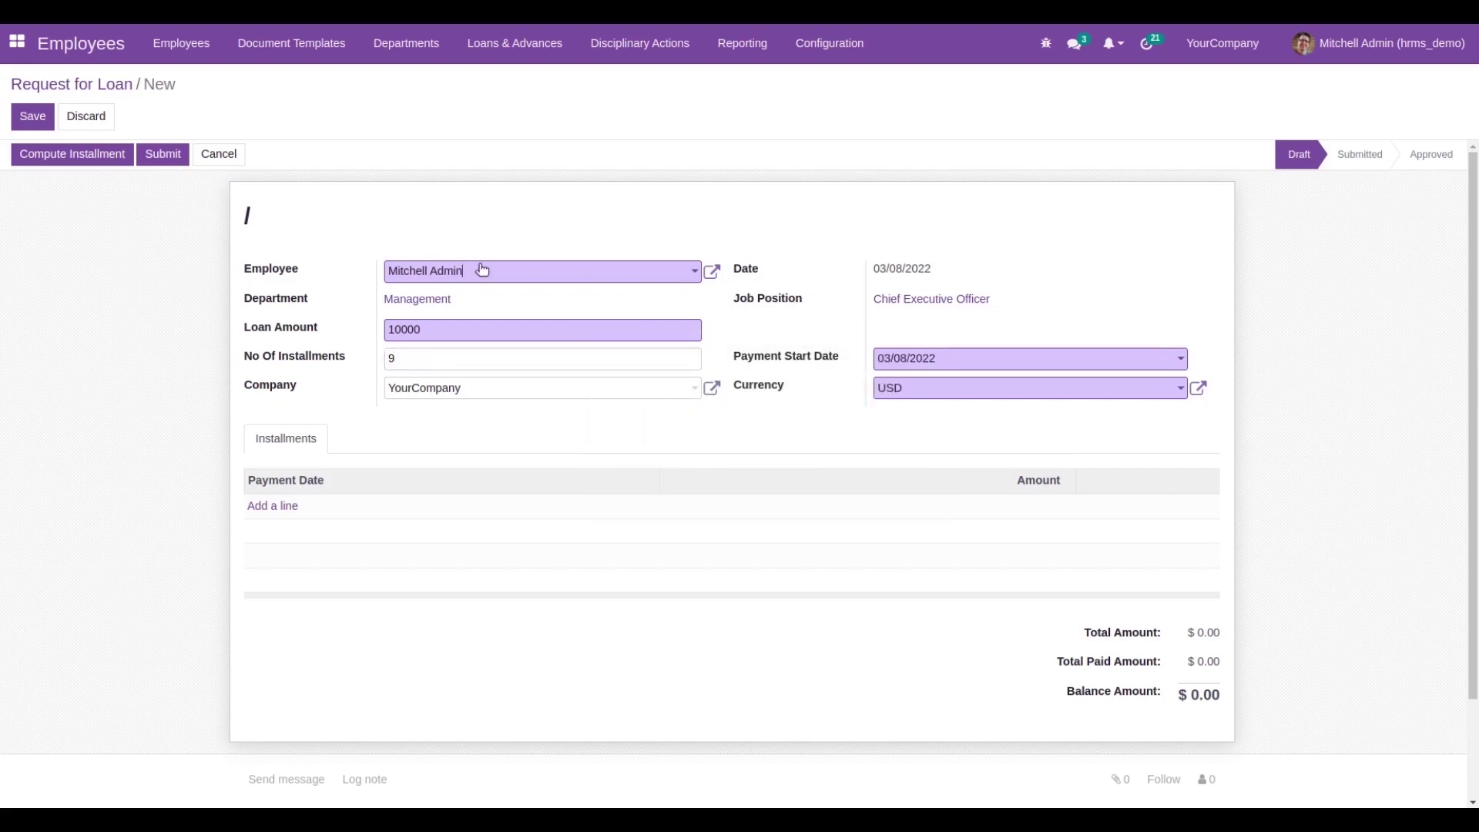
{"action": "left_click", "coordinate": [458, 323]}
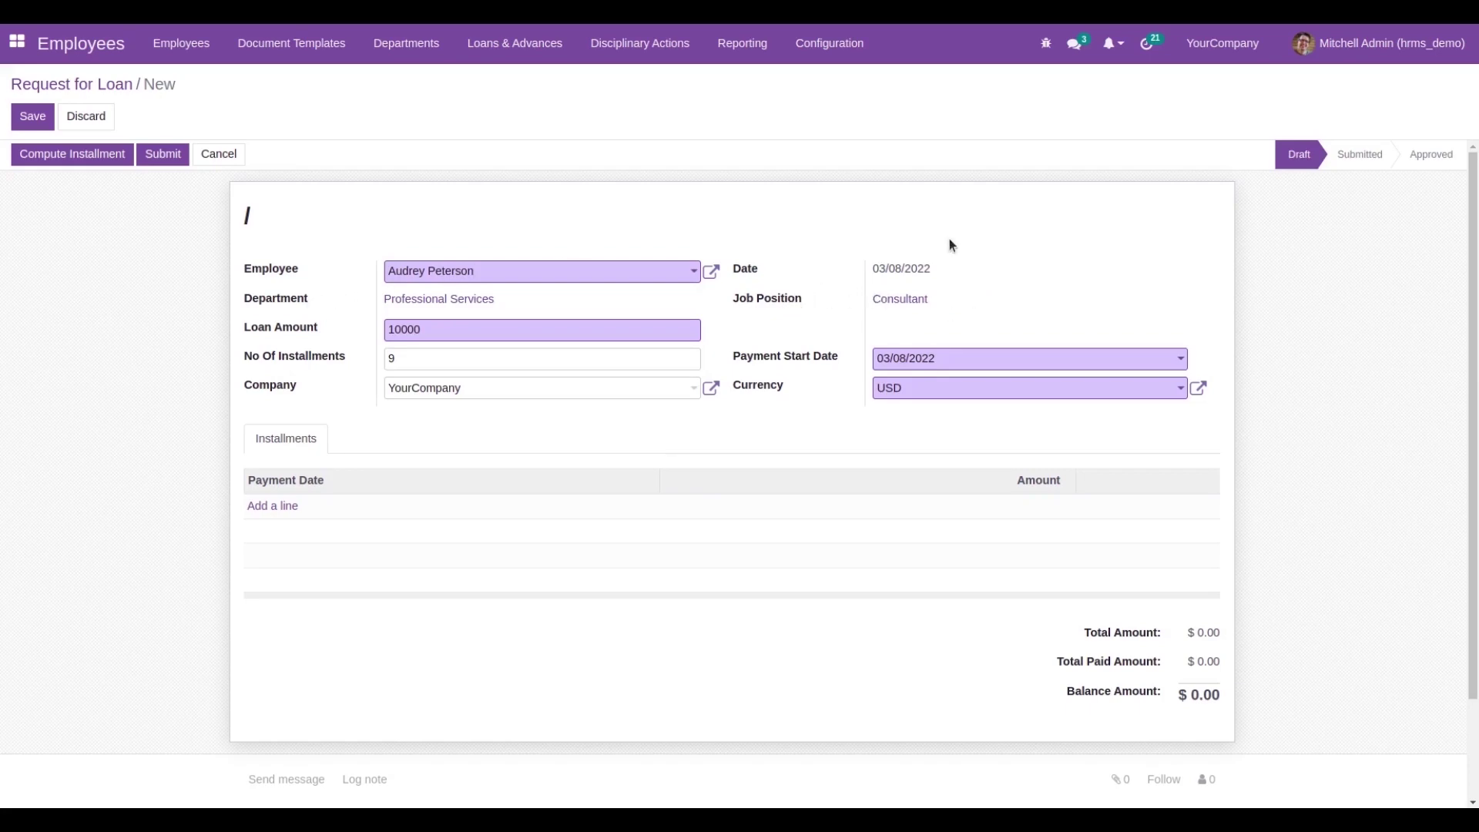
{"action": "left_click", "coordinate": [598, 266]}
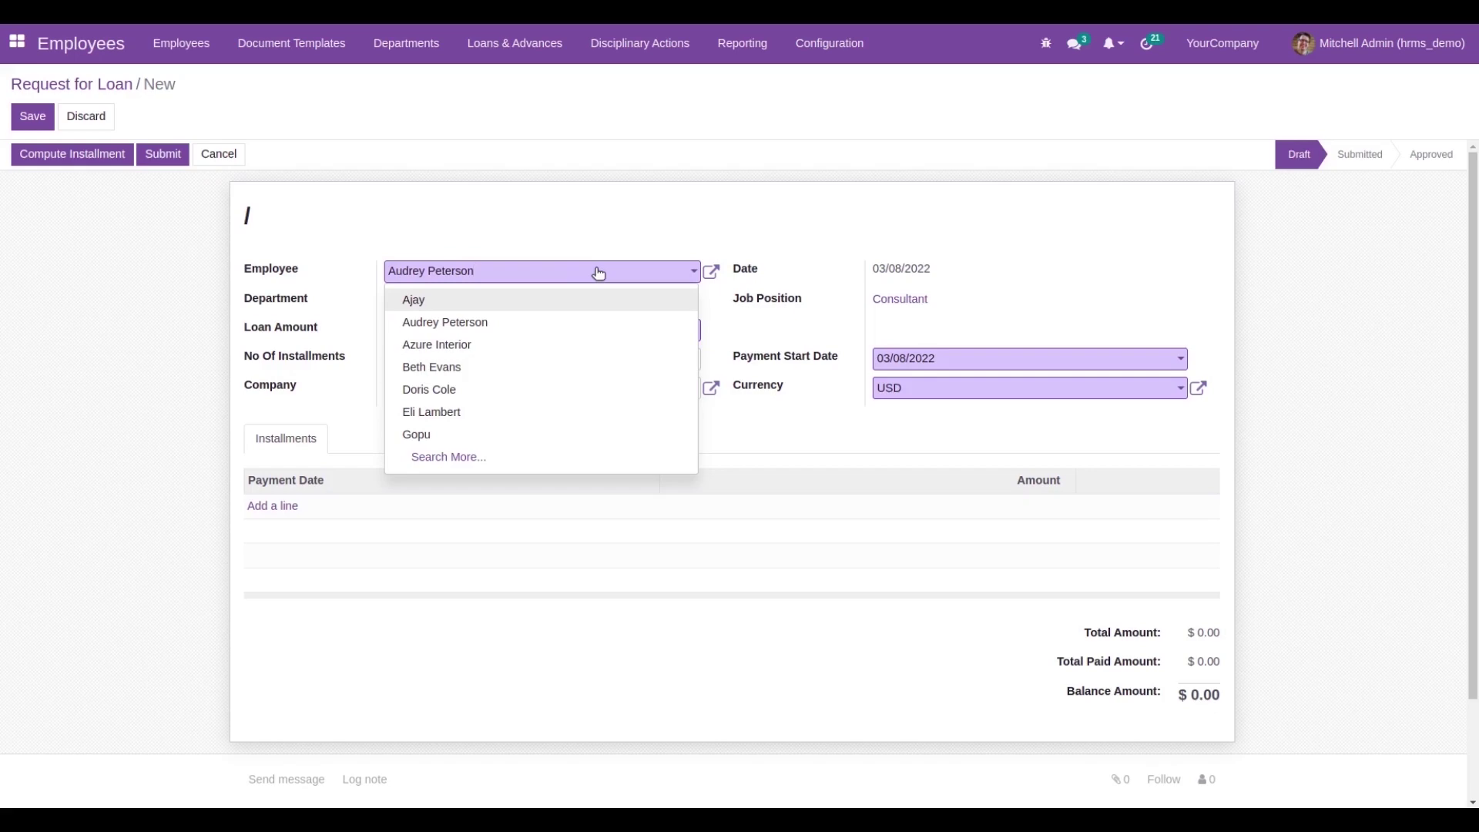
{"action": "left_click", "coordinate": [488, 344]}
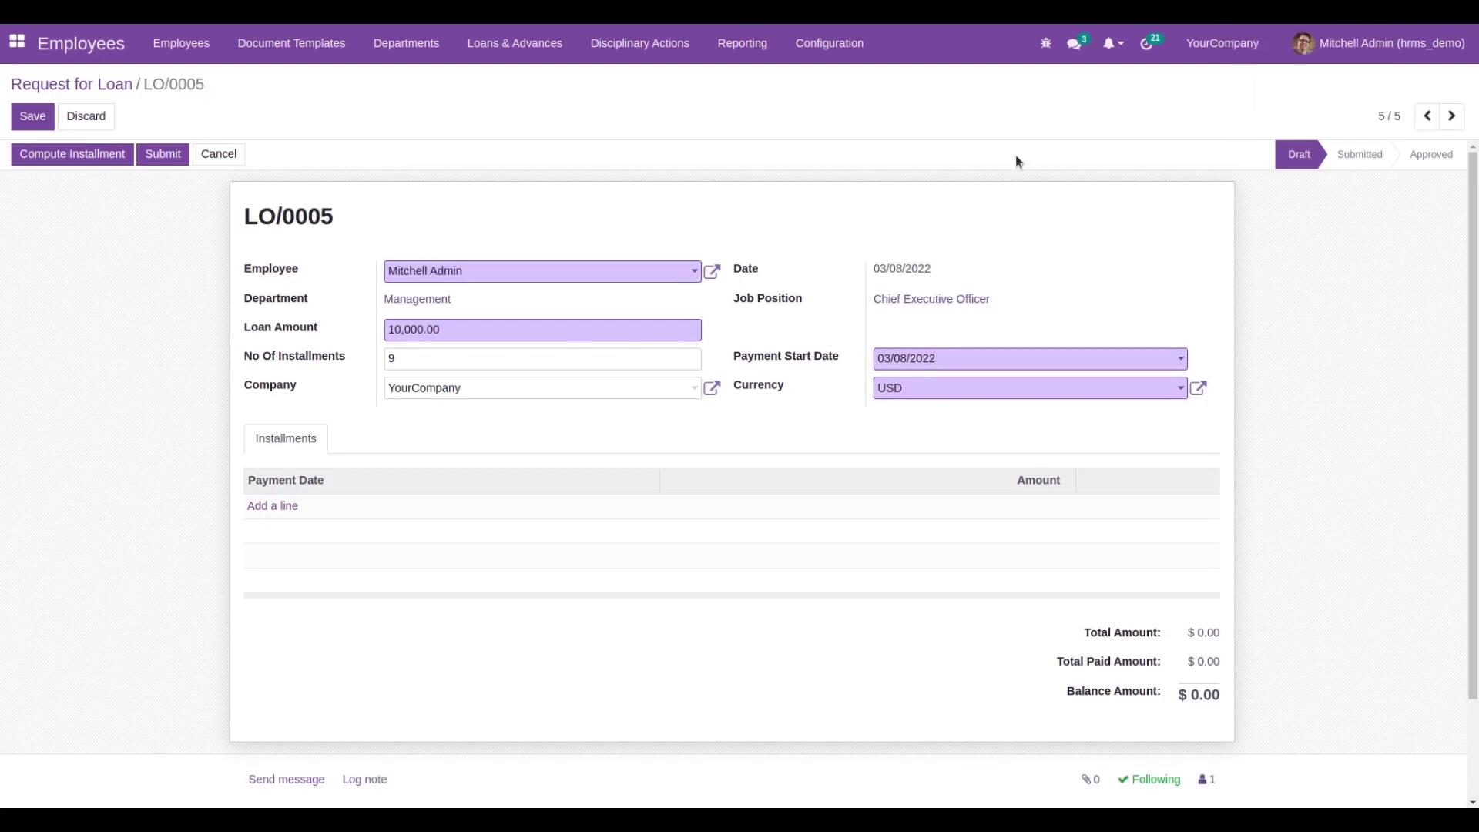
{"action": "left_click", "coordinate": [33, 118]}
- Compute nine 1,111.11 installments totalling $10,000.00, then submit the loan
{"action": "left_click", "coordinate": [91, 152]}
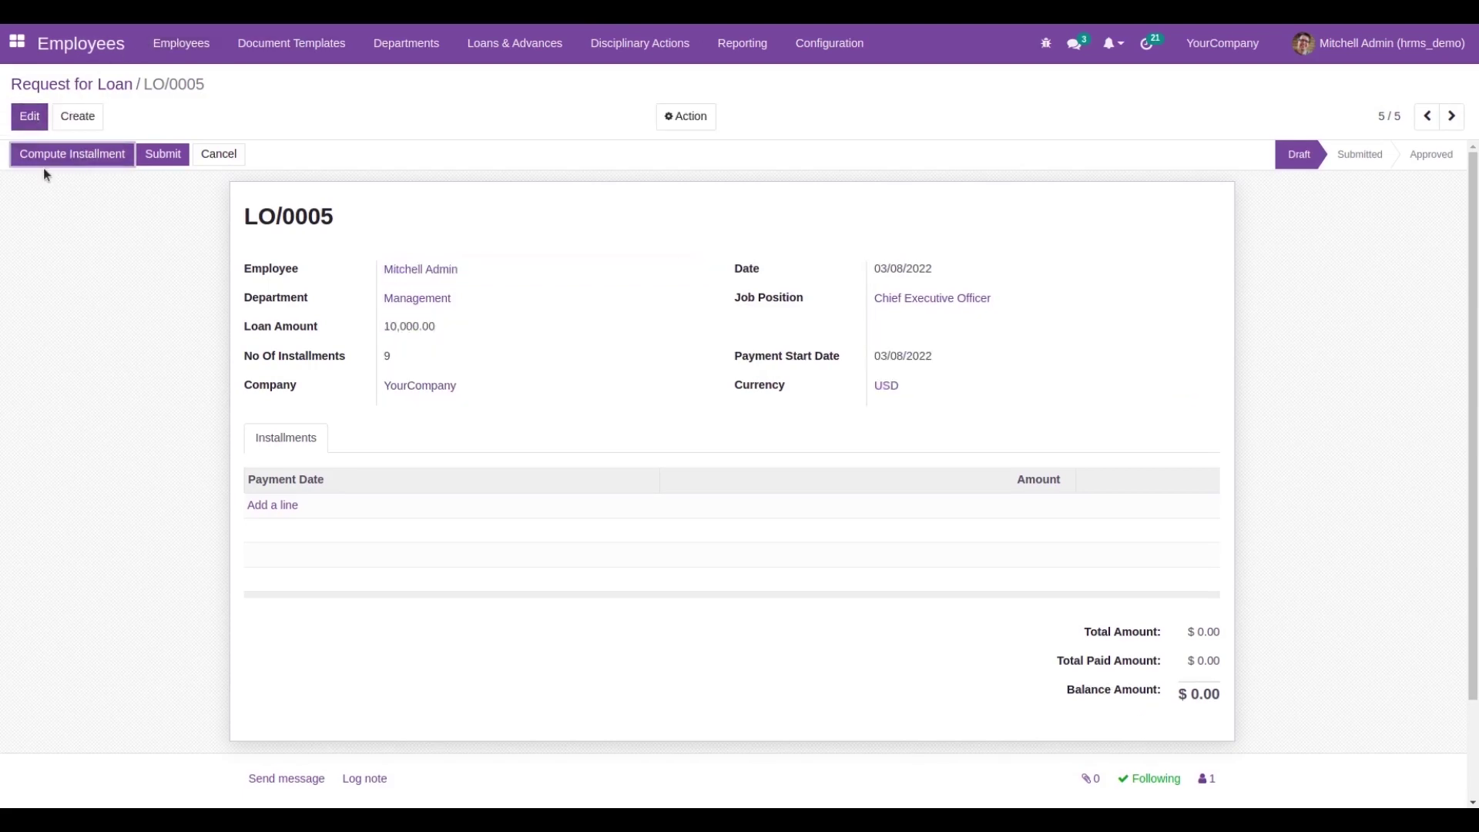
{"action": "left_click", "coordinate": [72, 153]}
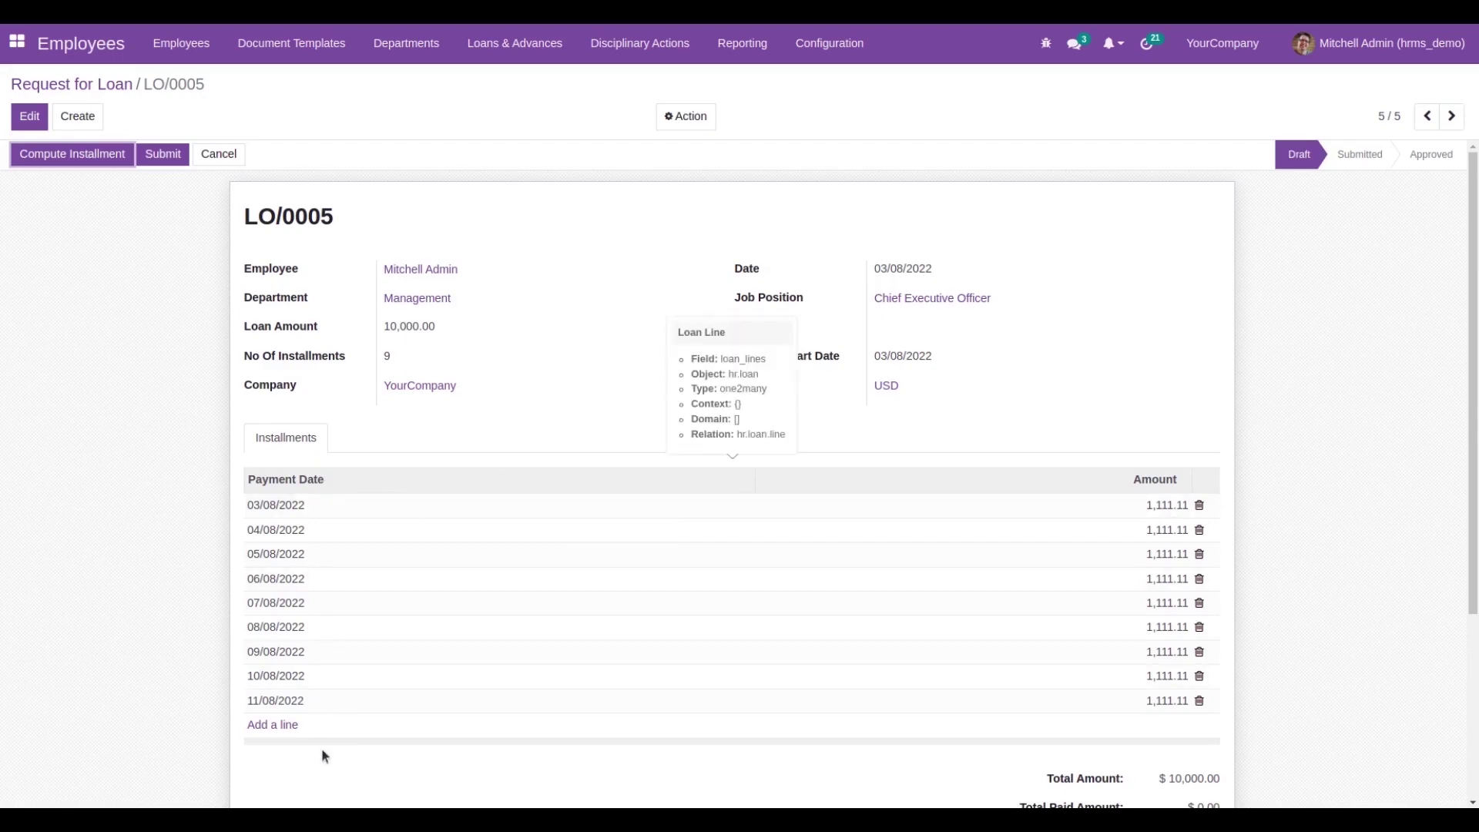
{"action": "left_click_drag", "start_coordinate": [1475, 382], "coordinate": [1476, 568]}
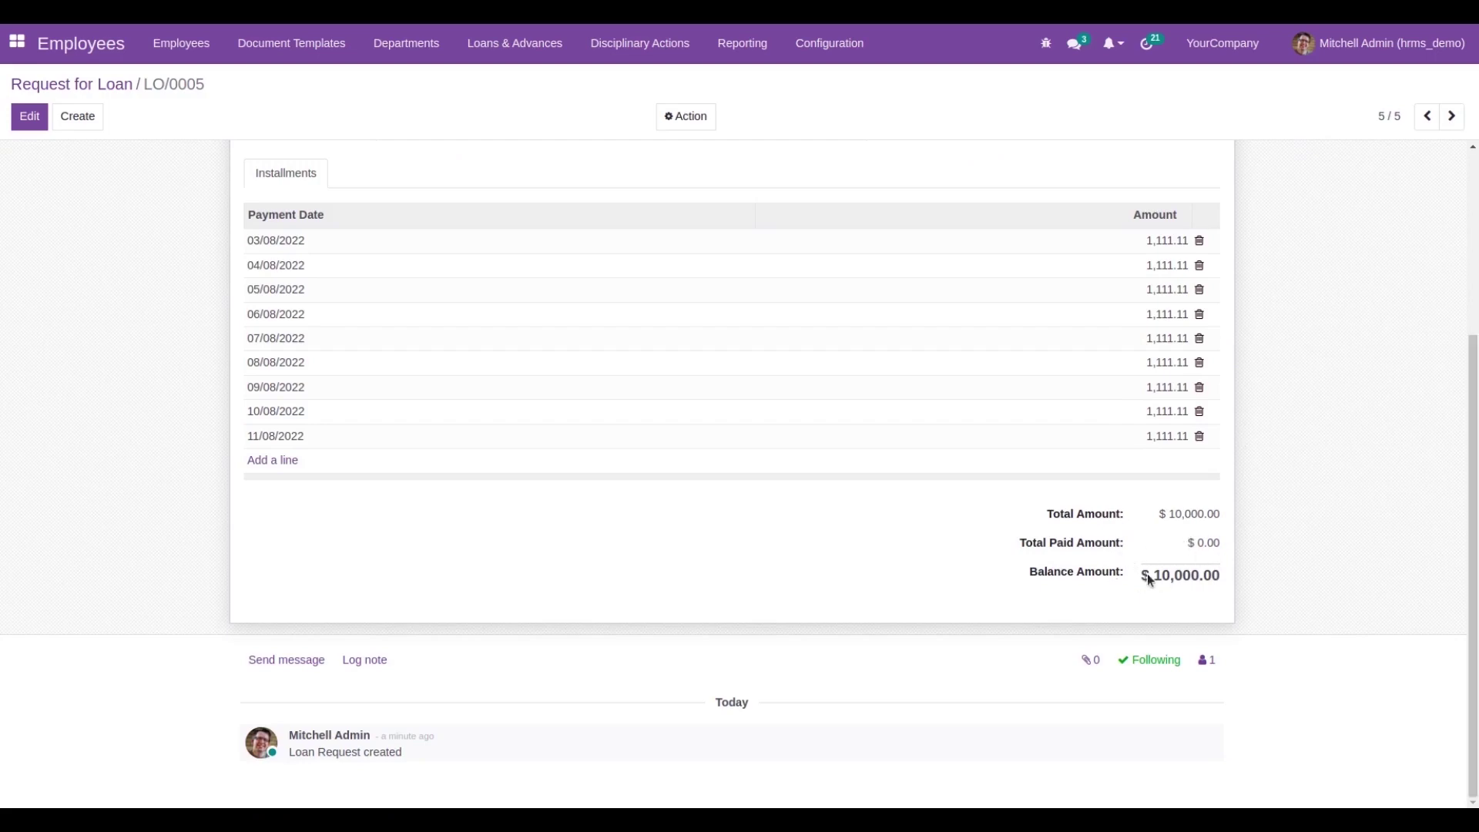
{"action": "scroll", "coordinate": [1476, 601], "scroll_direction": "up", "scroll_amount": 3}
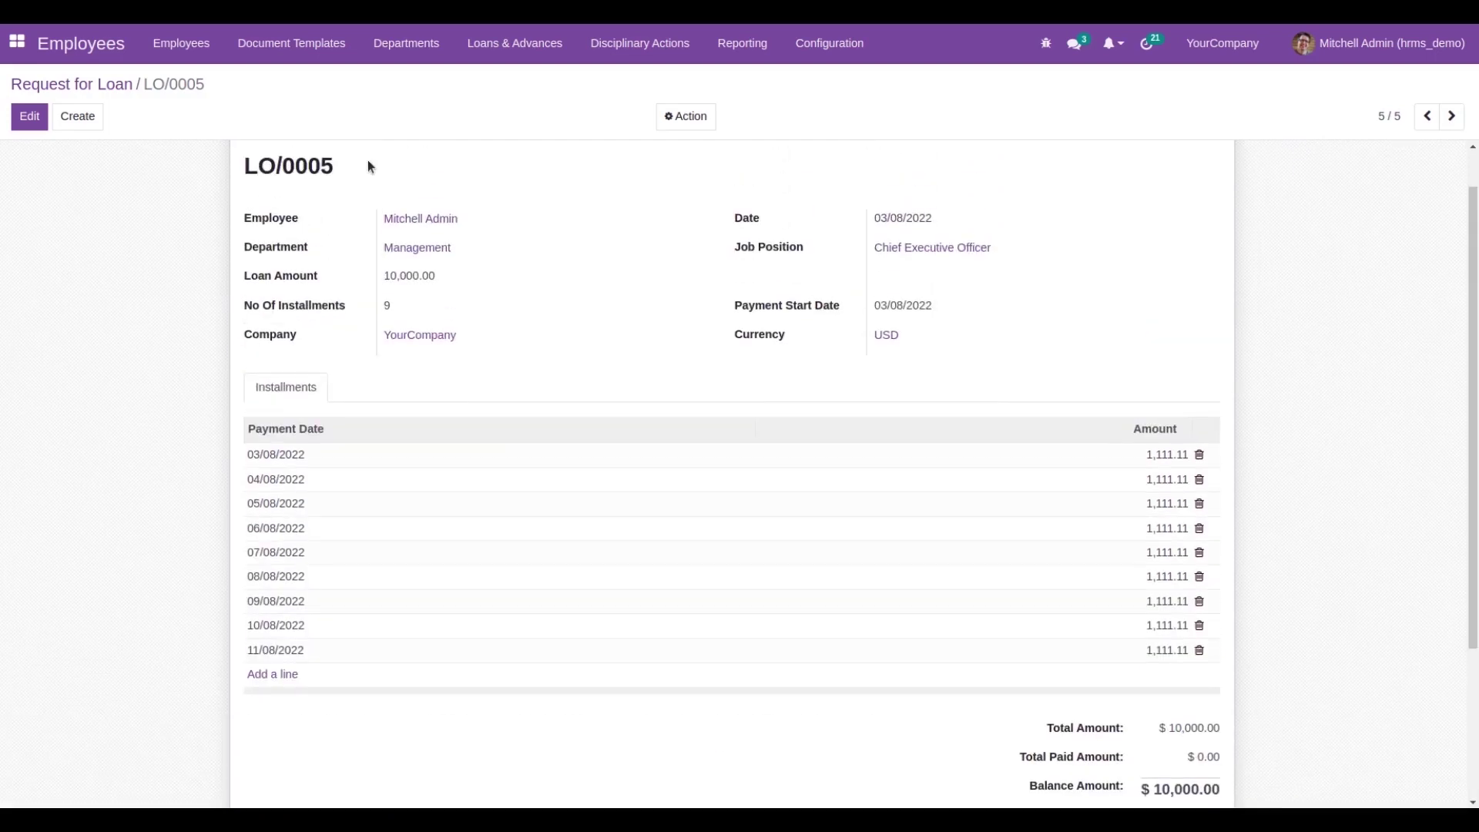
{"action": "scroll", "coordinate": [1475, 343], "scroll_direction": "up", "scroll_amount": 1}
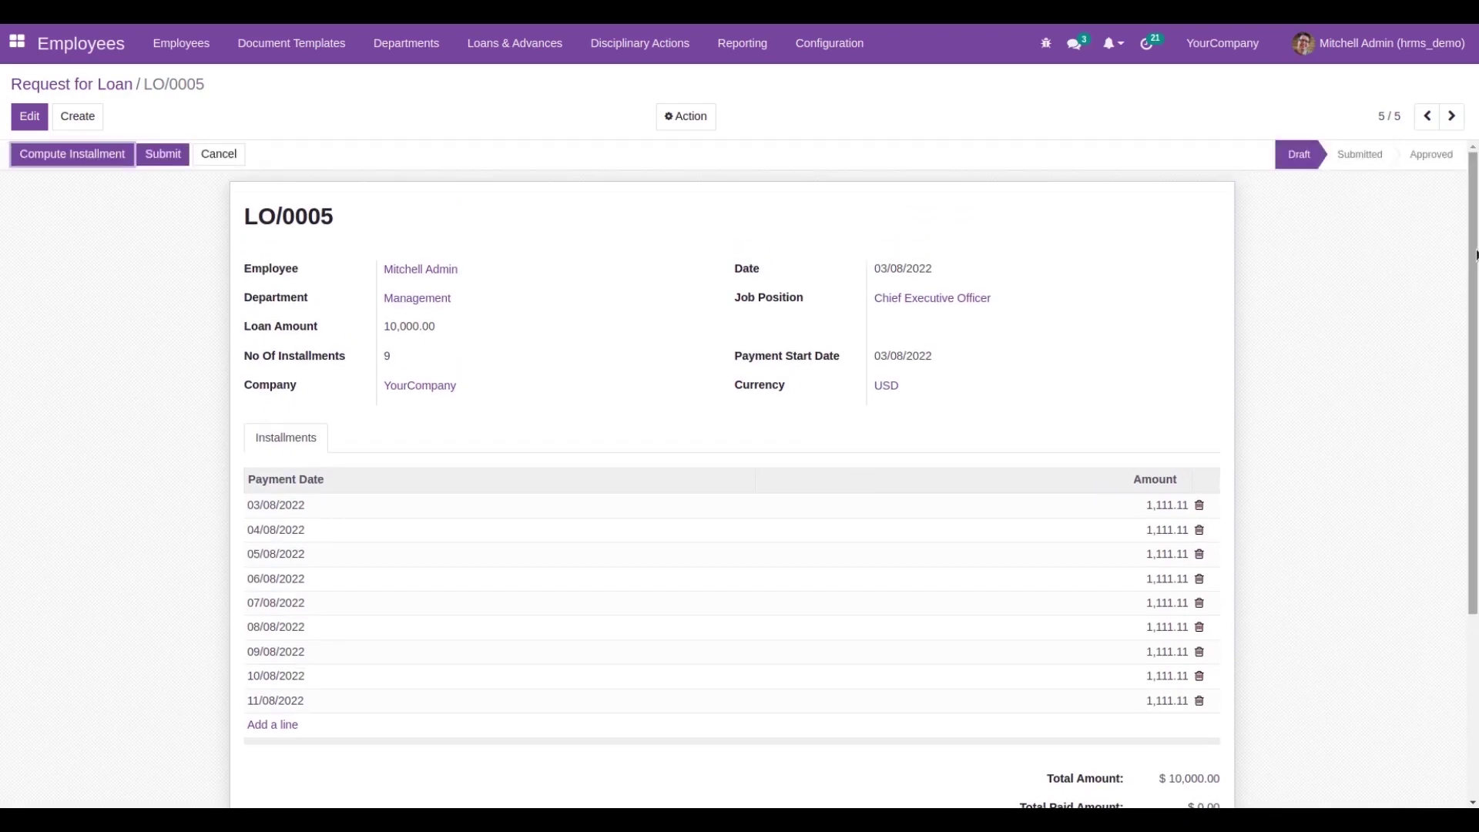
{"action": "left_click", "coordinate": [156, 154]}
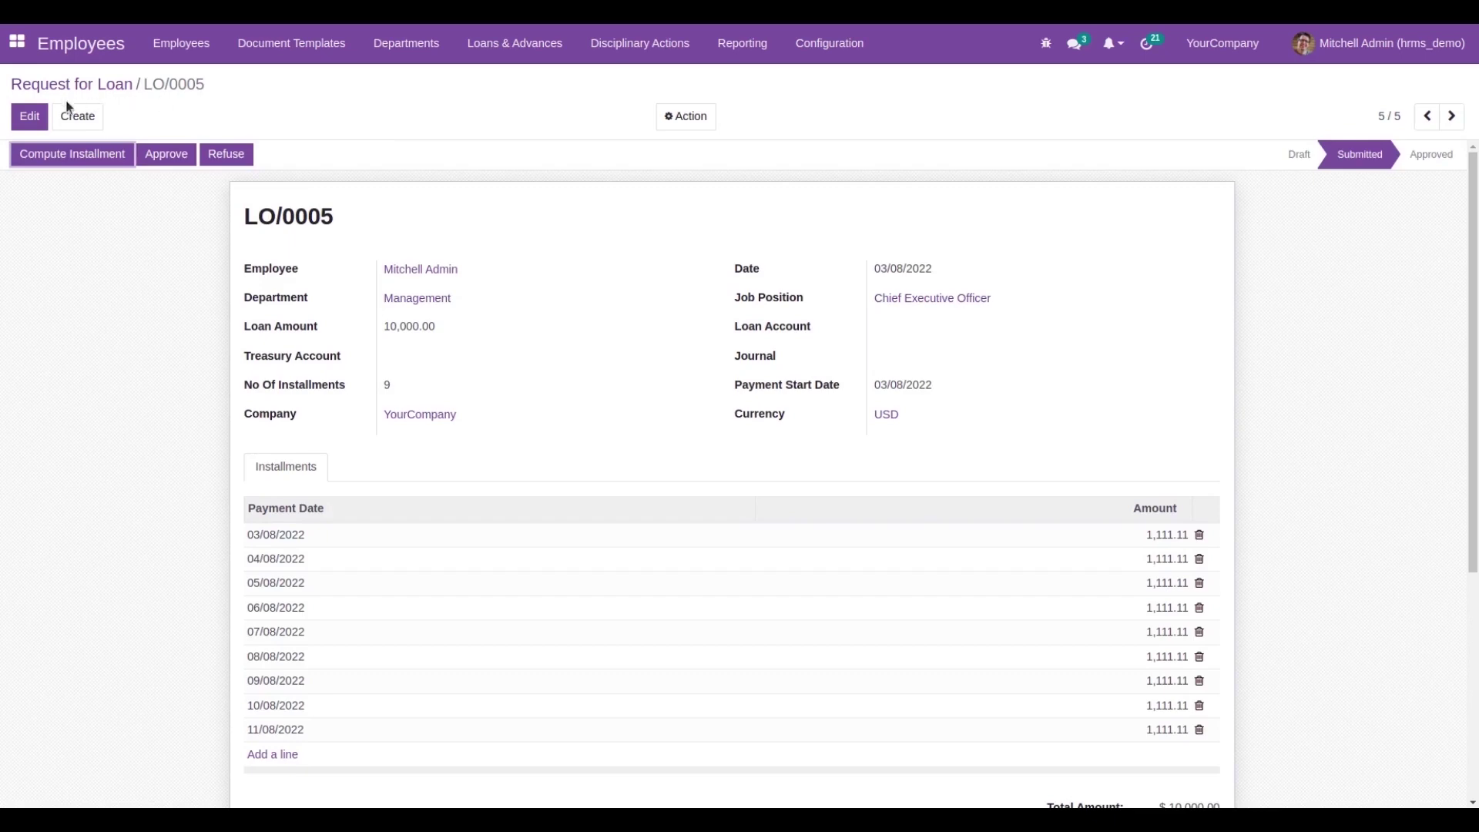
- Set treasury account 101501 Cash, loan account 101404 Bank and the Bank journal, then save and approve
{"action": "left_click", "coordinate": [29, 115]}
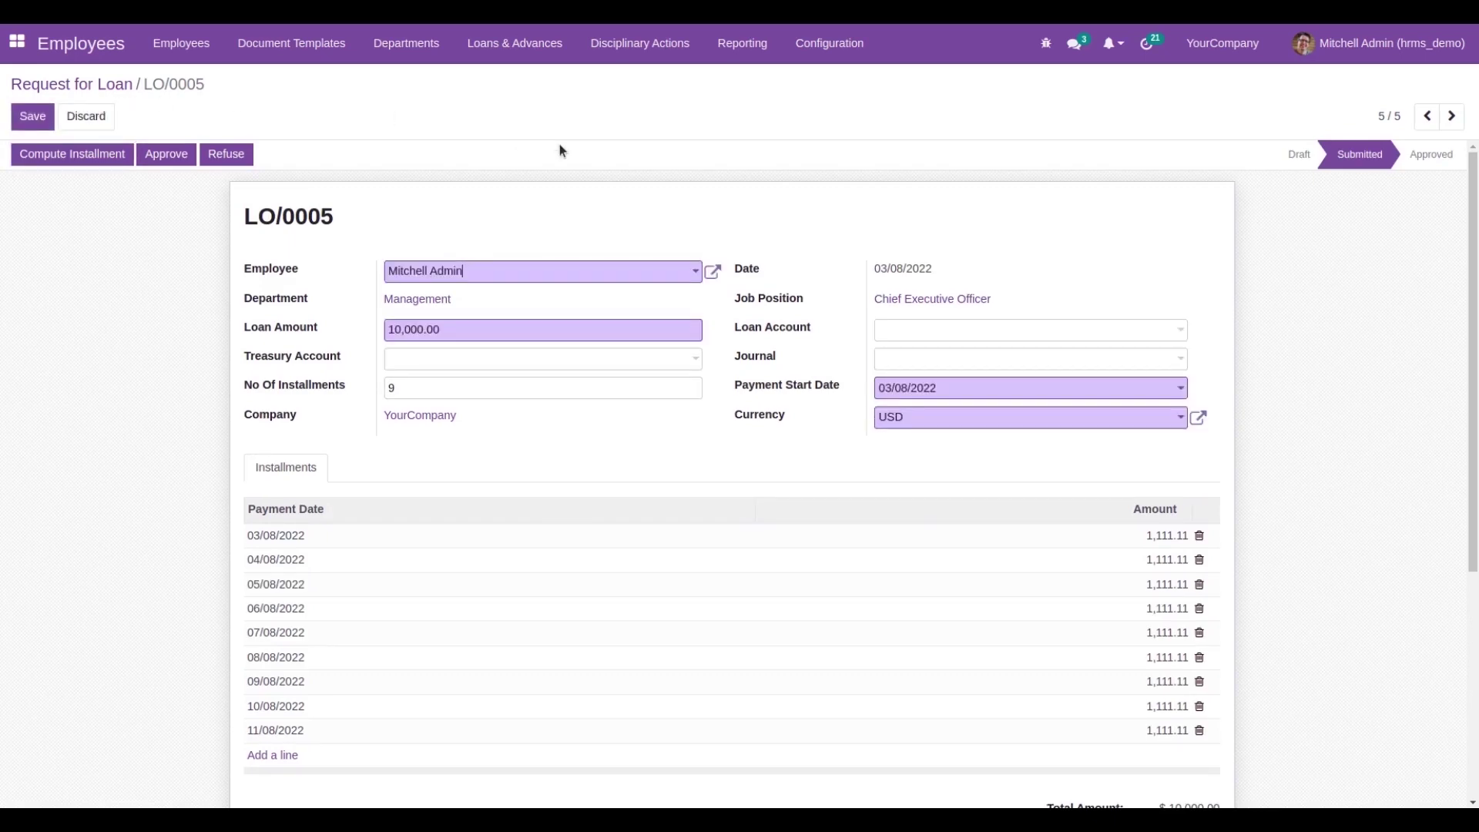
{"action": "left_click", "coordinate": [625, 361]}
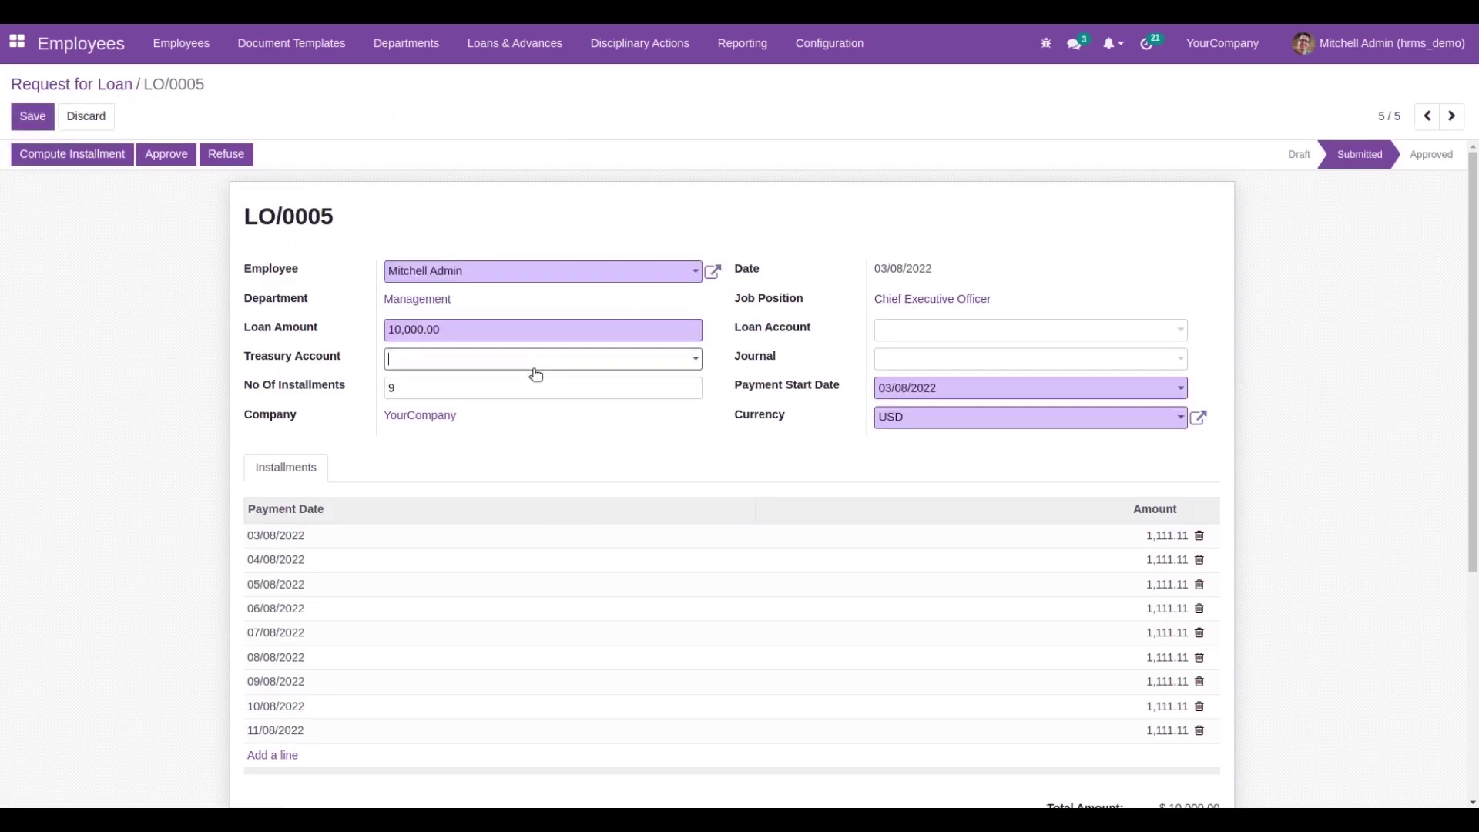
{"action": "left_click", "coordinate": [431, 522]}
{"action": "left_click", "coordinate": [956, 330]}
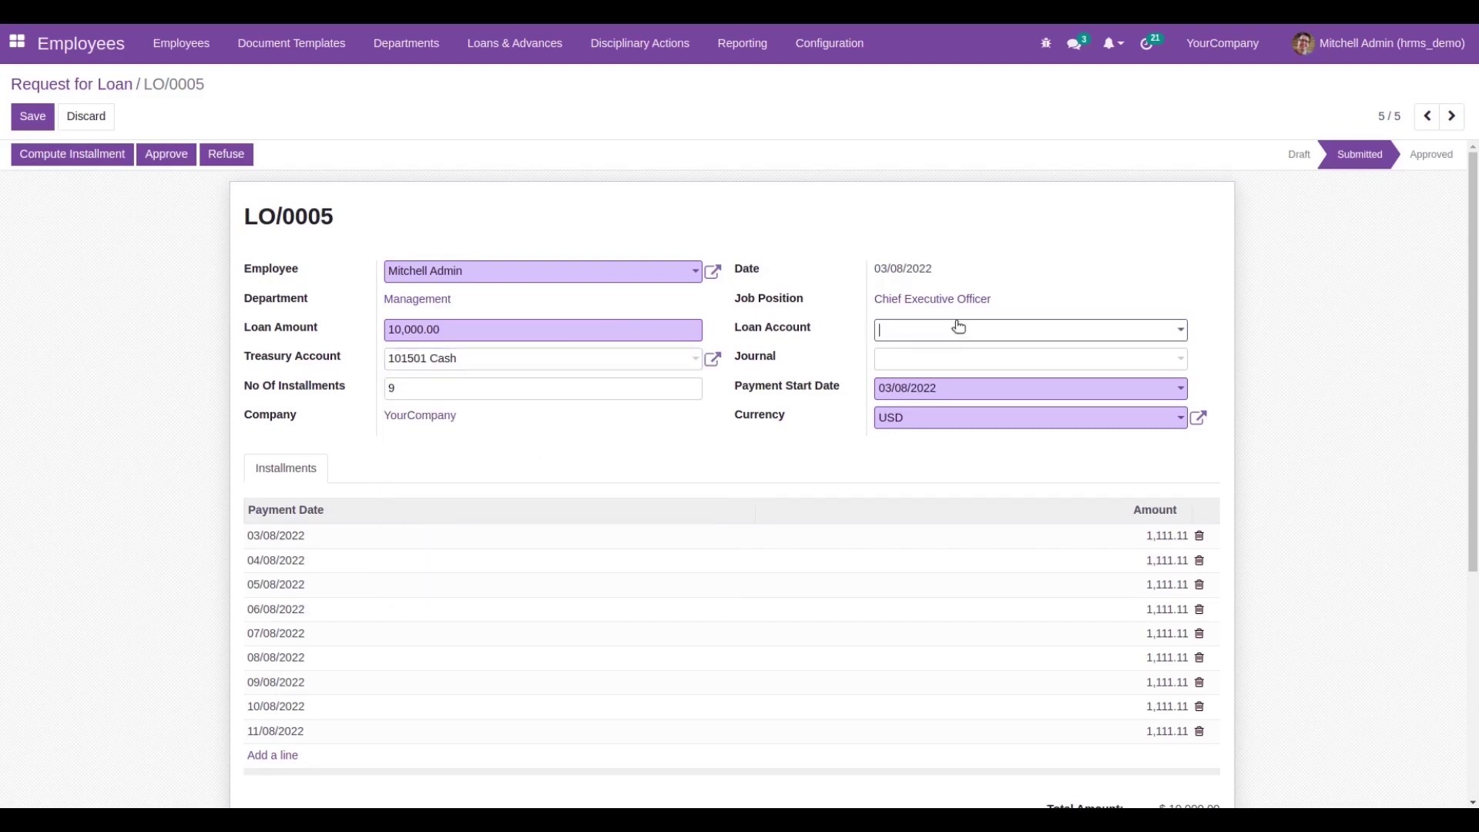
{"action": "left_click", "coordinate": [916, 471]}
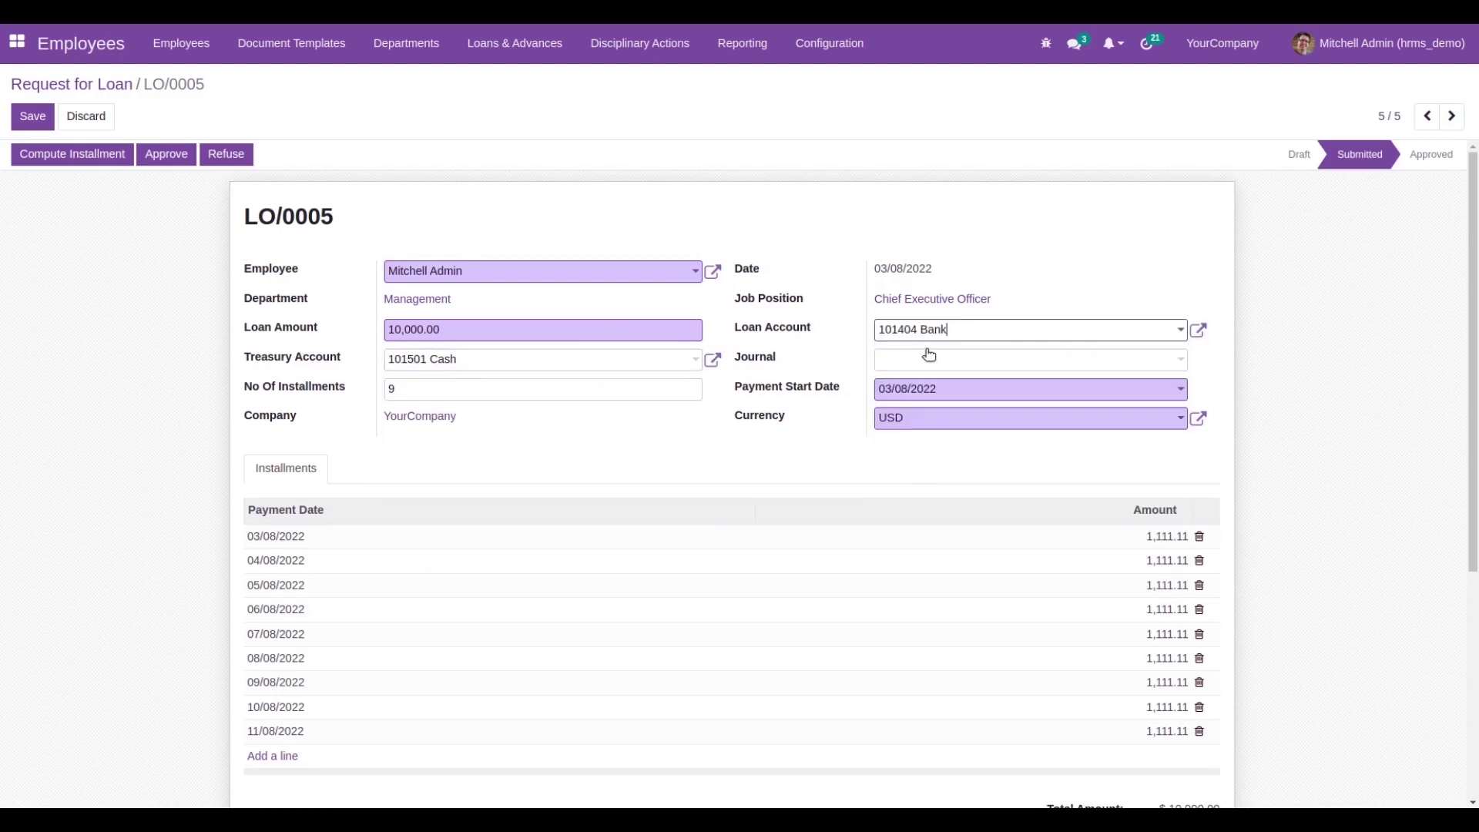
{"action": "left_click", "coordinate": [931, 358]}
{"action": "left_click", "coordinate": [906, 481]}
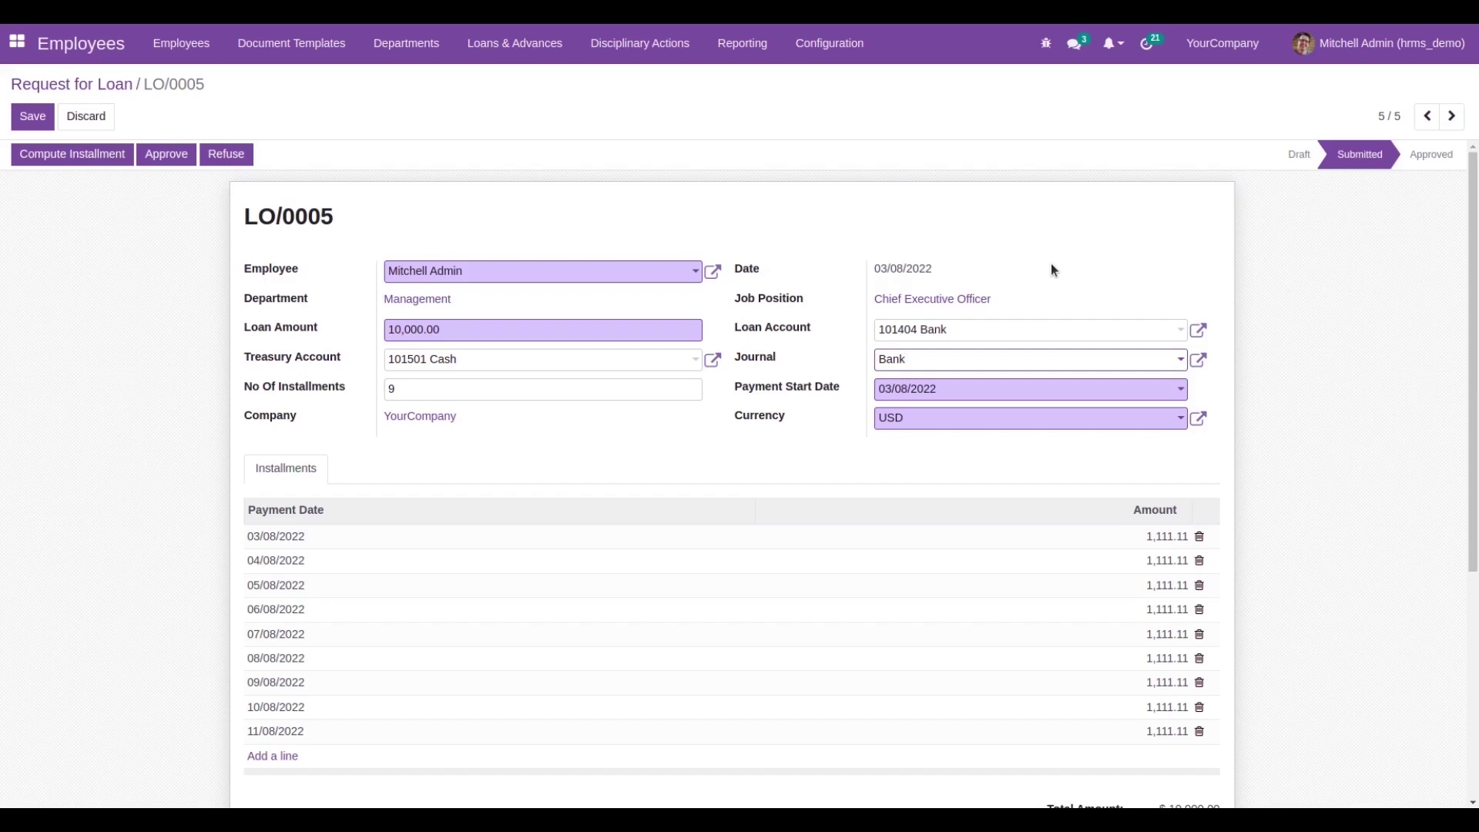
{"action": "left_click", "coordinate": [32, 115]}
{"action": "left_click", "coordinate": [166, 155]}
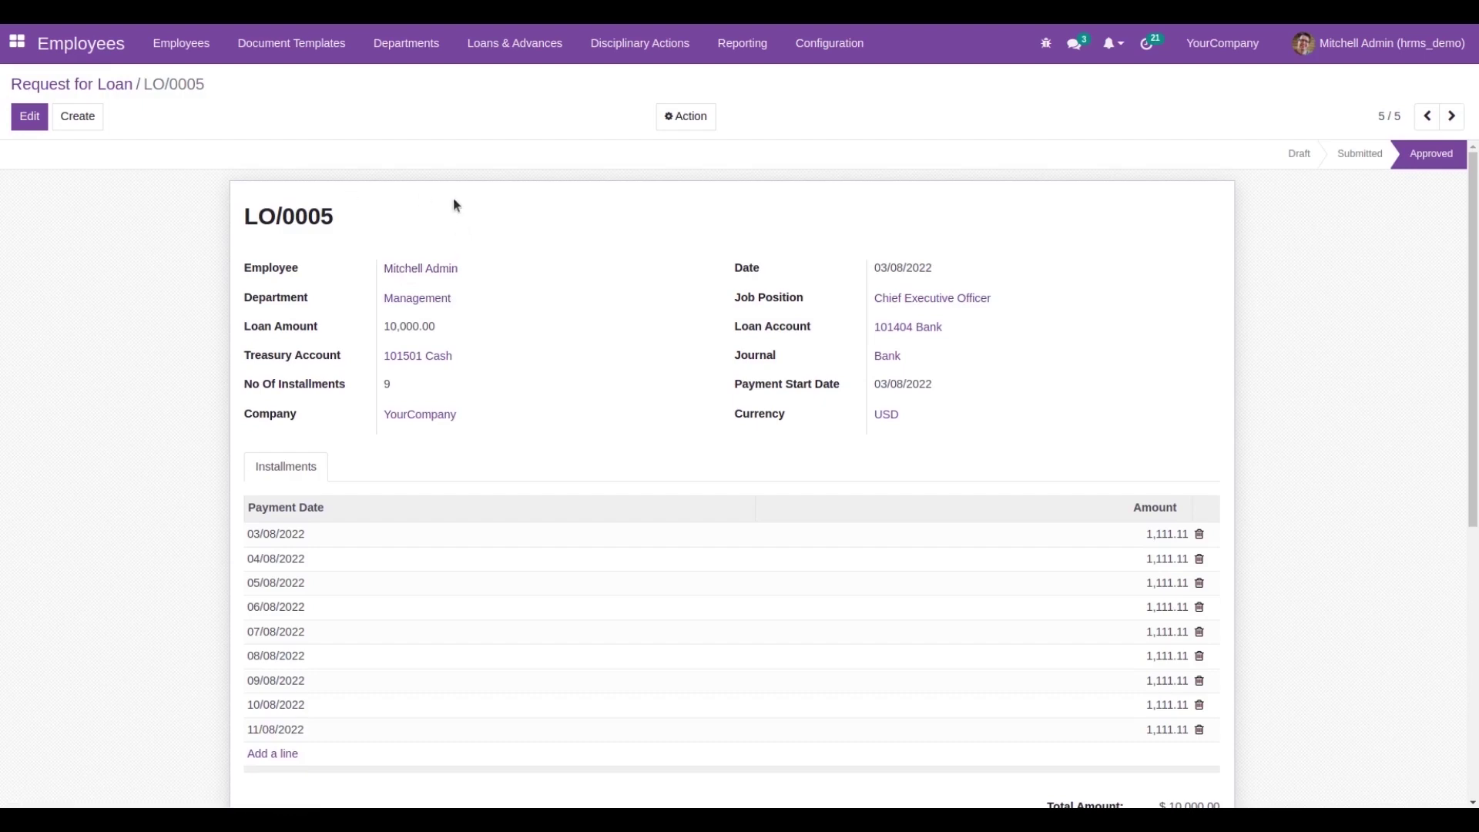
- Create and compute the administrator's March 2022 payslip SLIP/011, showing the 1,111.11 loan deduction
{"action": "left_click", "coordinate": [17, 41]}
{"action": "left_click", "coordinate": [1158, 257]}
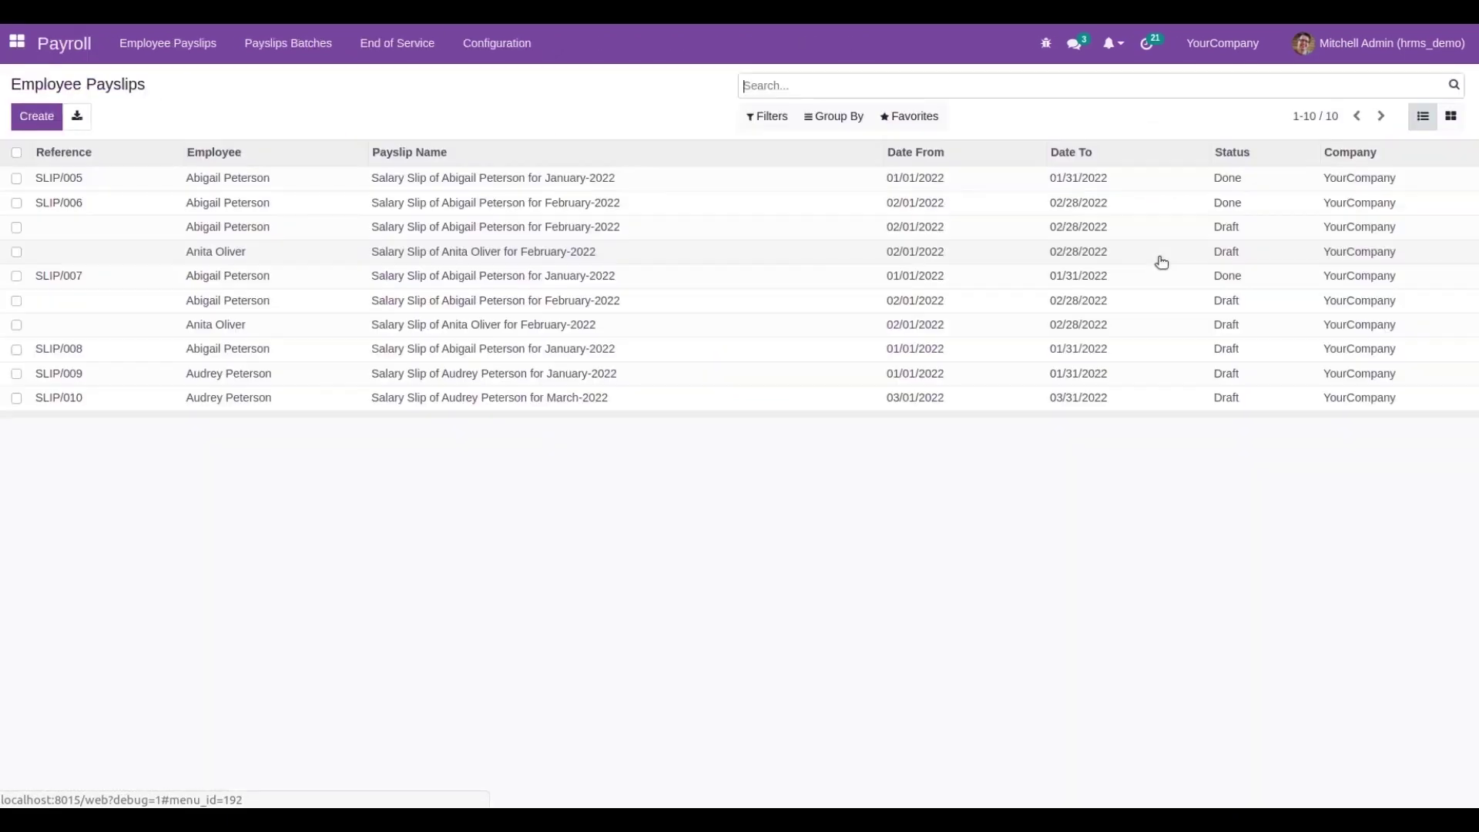
{"action": "left_click", "coordinate": [46, 112]}
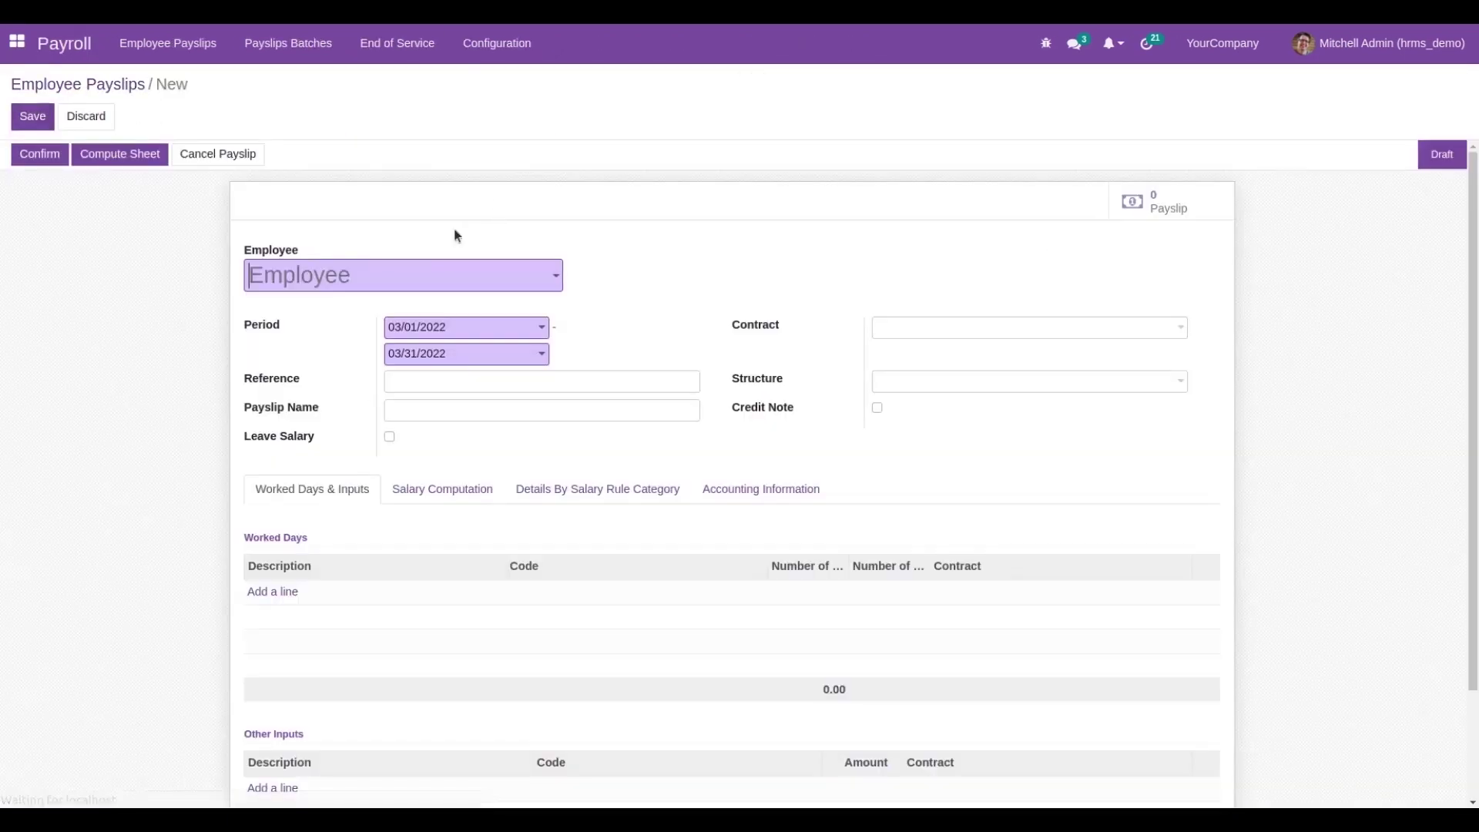
{"action": "left_click", "coordinate": [400, 281]}
{"action": "type", "text": "Mi"}
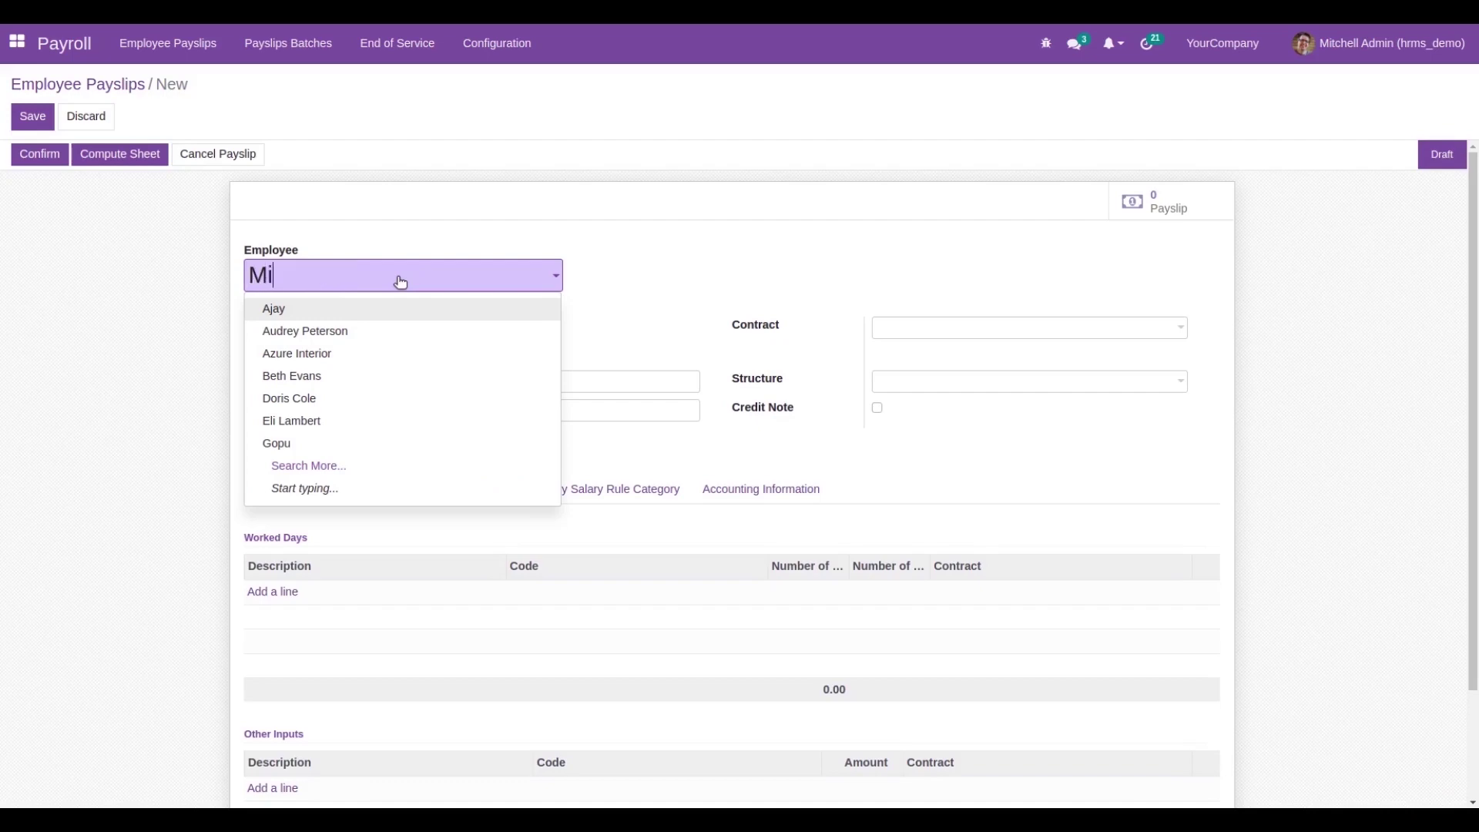
{"action": "left_click", "coordinate": [330, 307]}
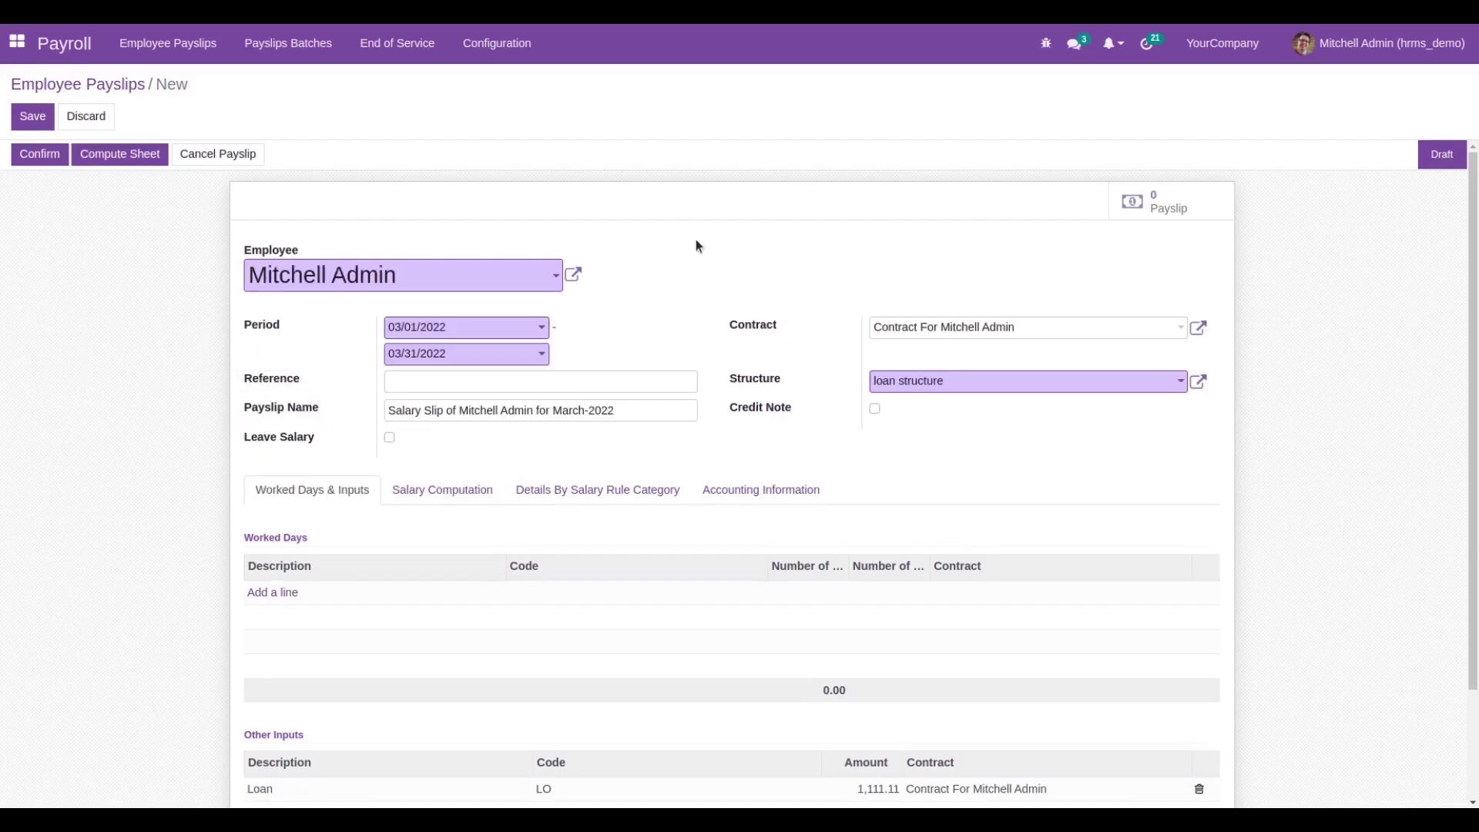
{"action": "left_click", "coordinate": [43, 116]}
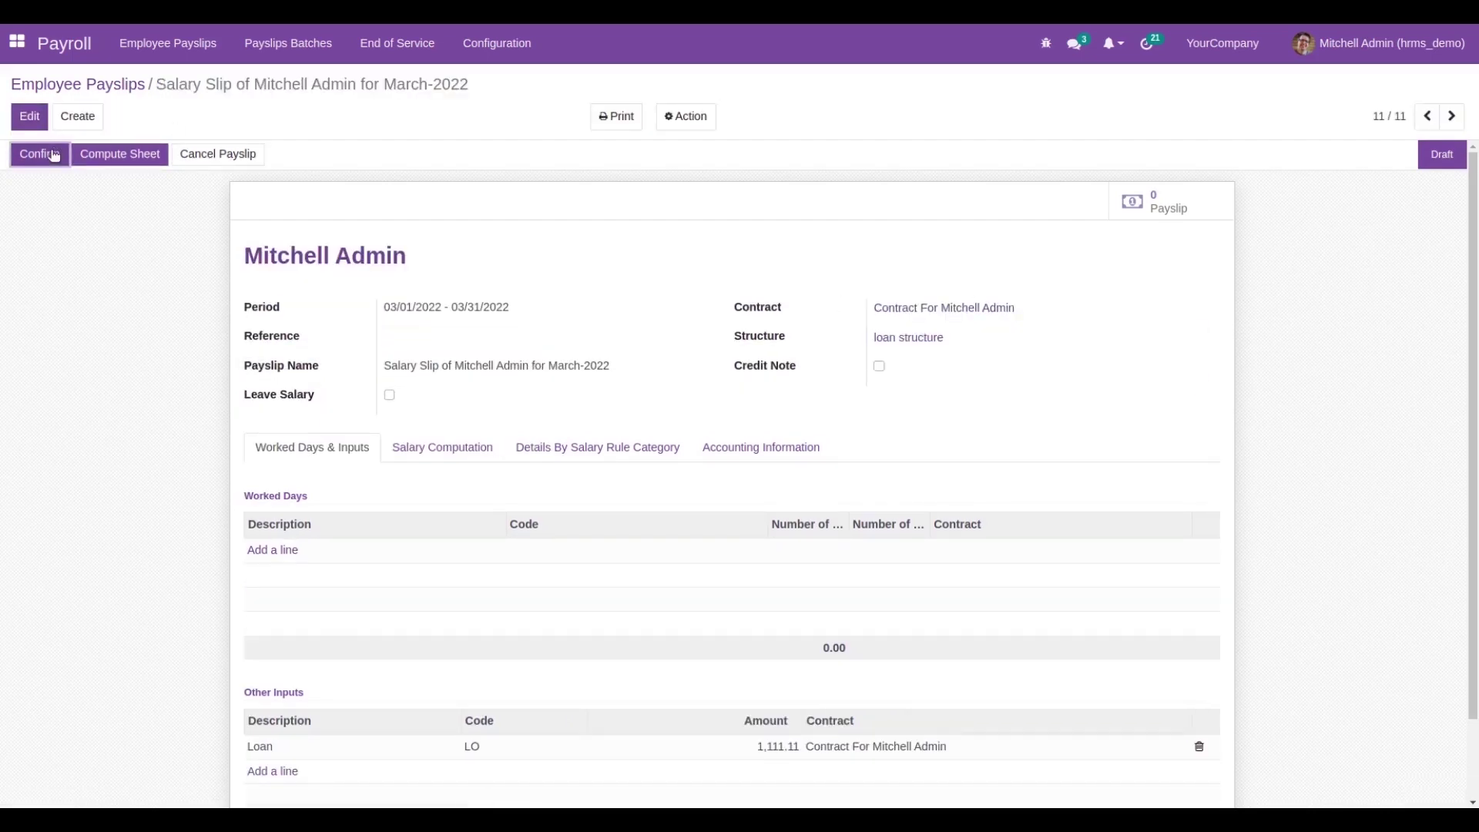
{"action": "left_click", "coordinate": [105, 157]}
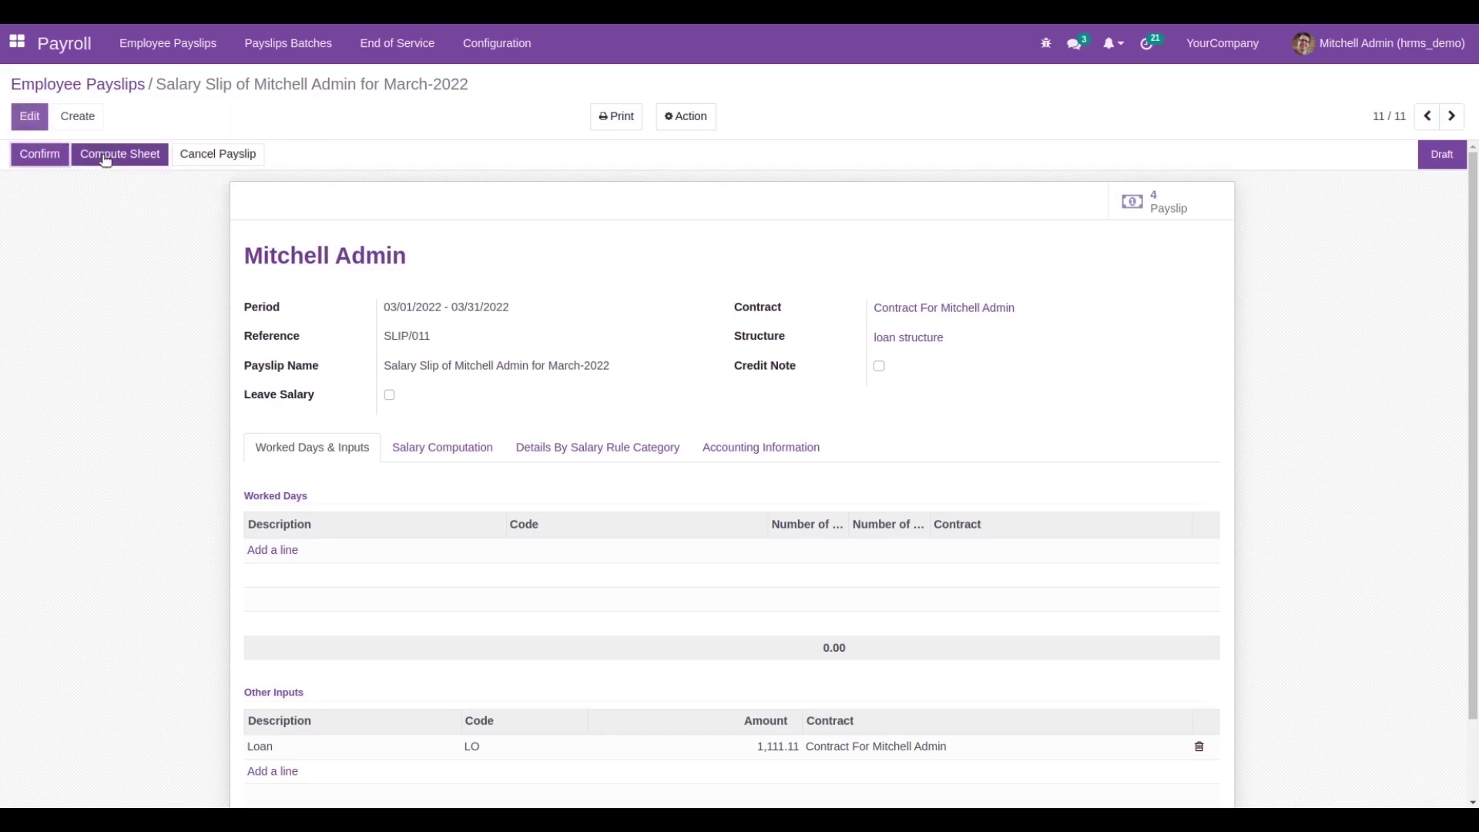
{"action": "left_click", "coordinate": [432, 453]}
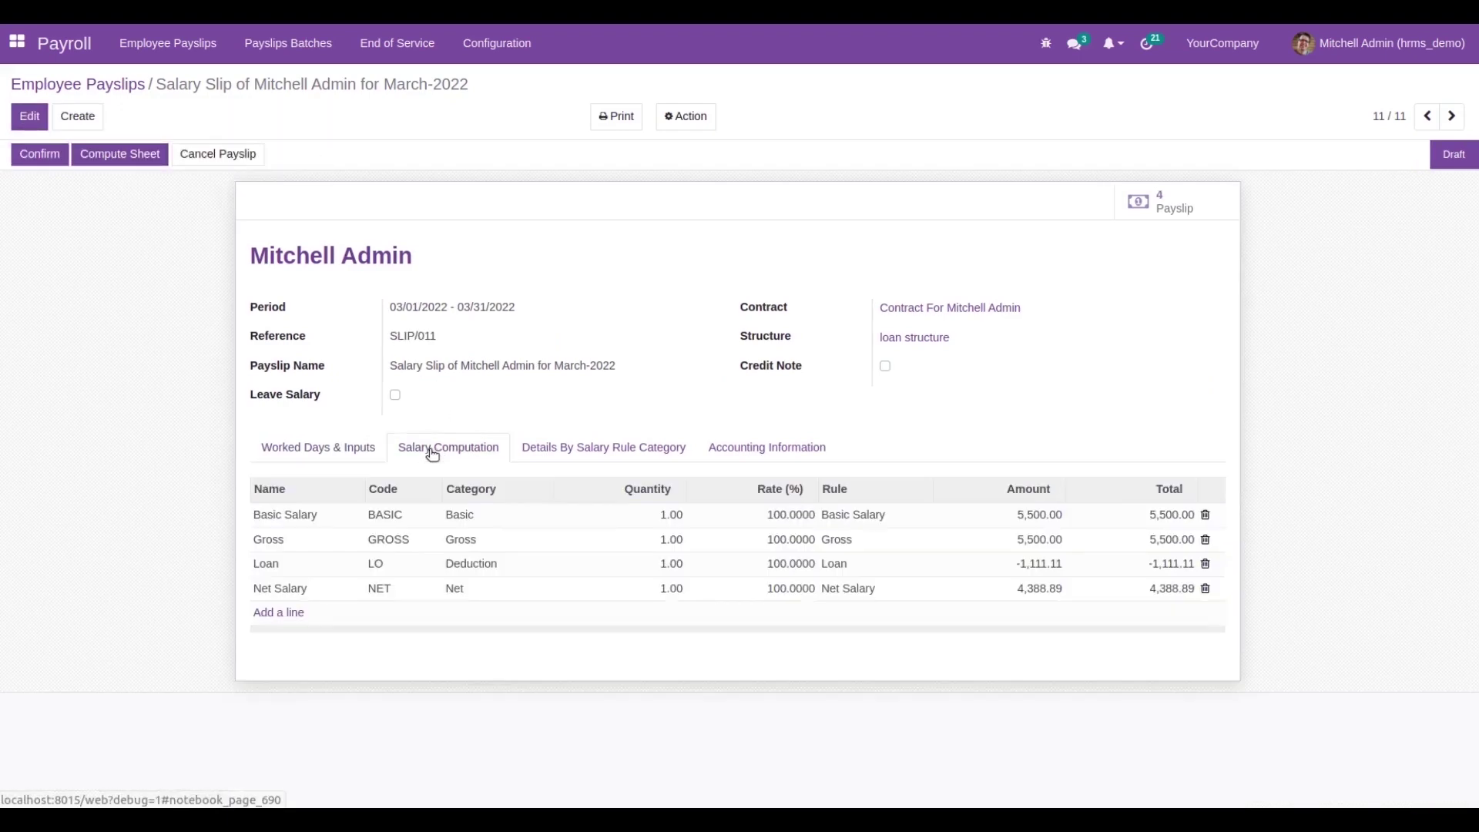